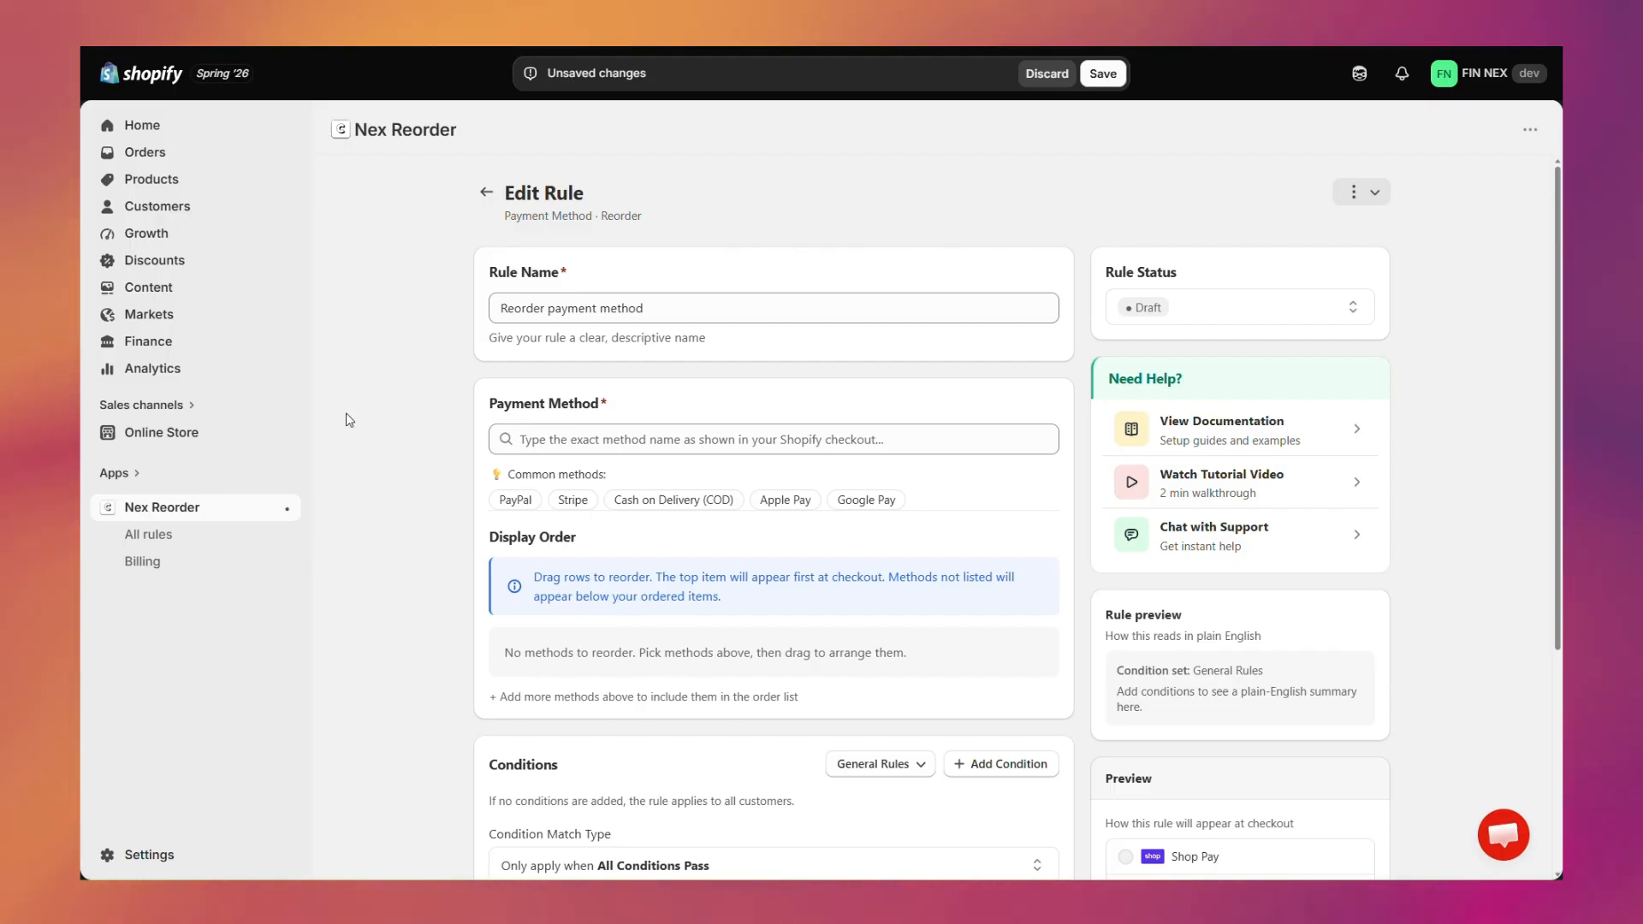
left_click_drag(575, 274, 444, 293)
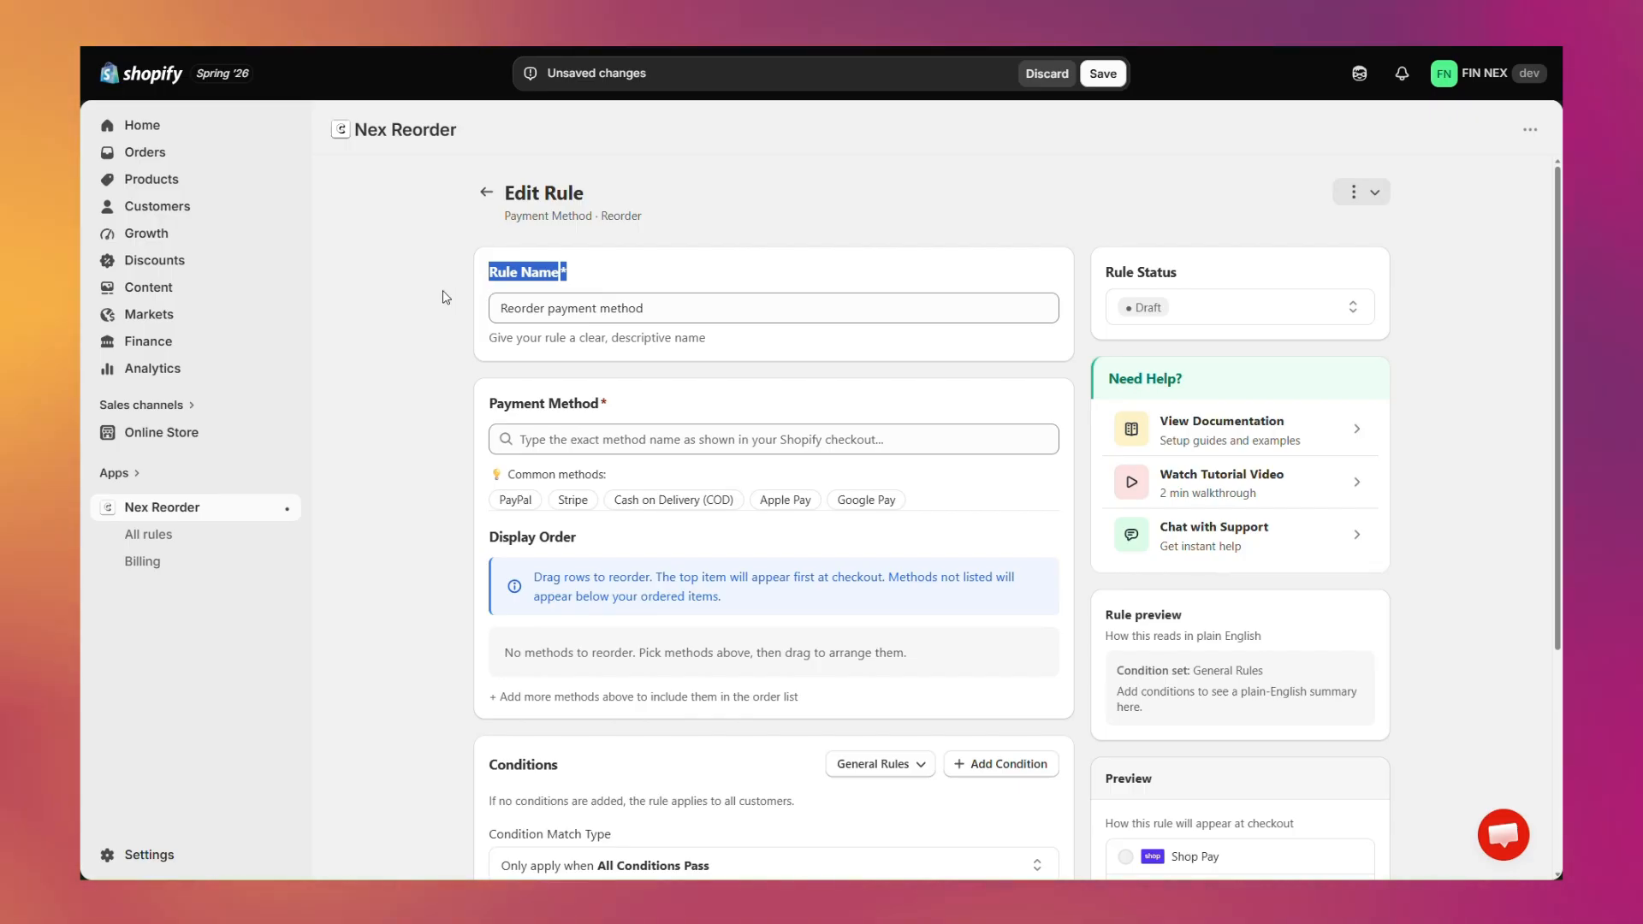
left_click(770, 306)
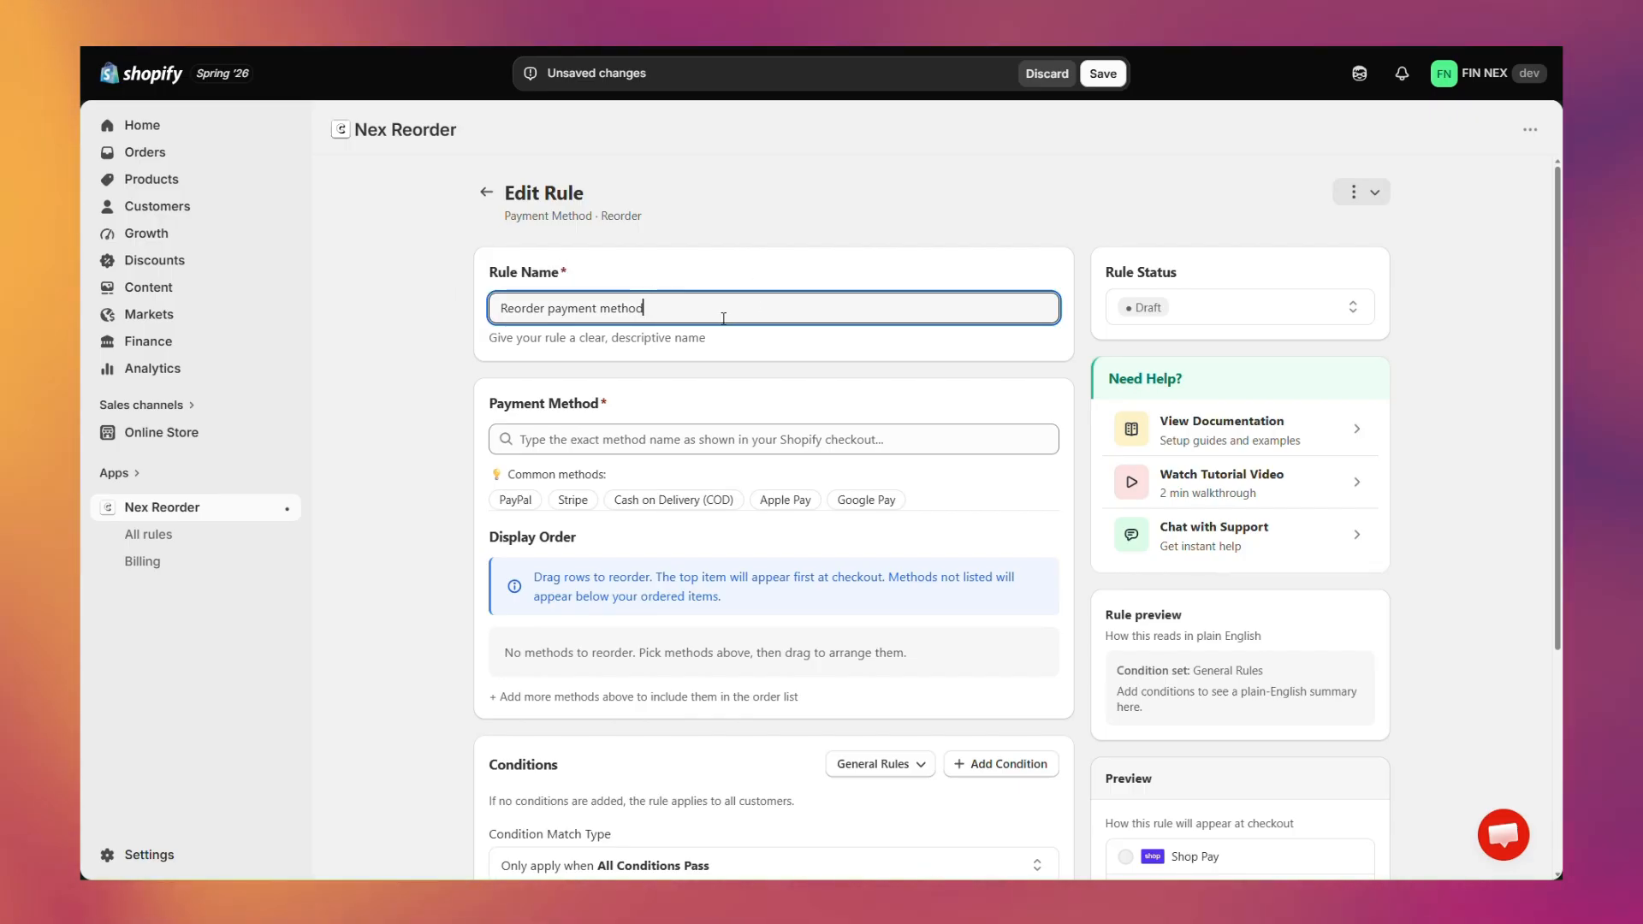
left_click_drag(723, 318, 447, 326)
left_click(673, 319)
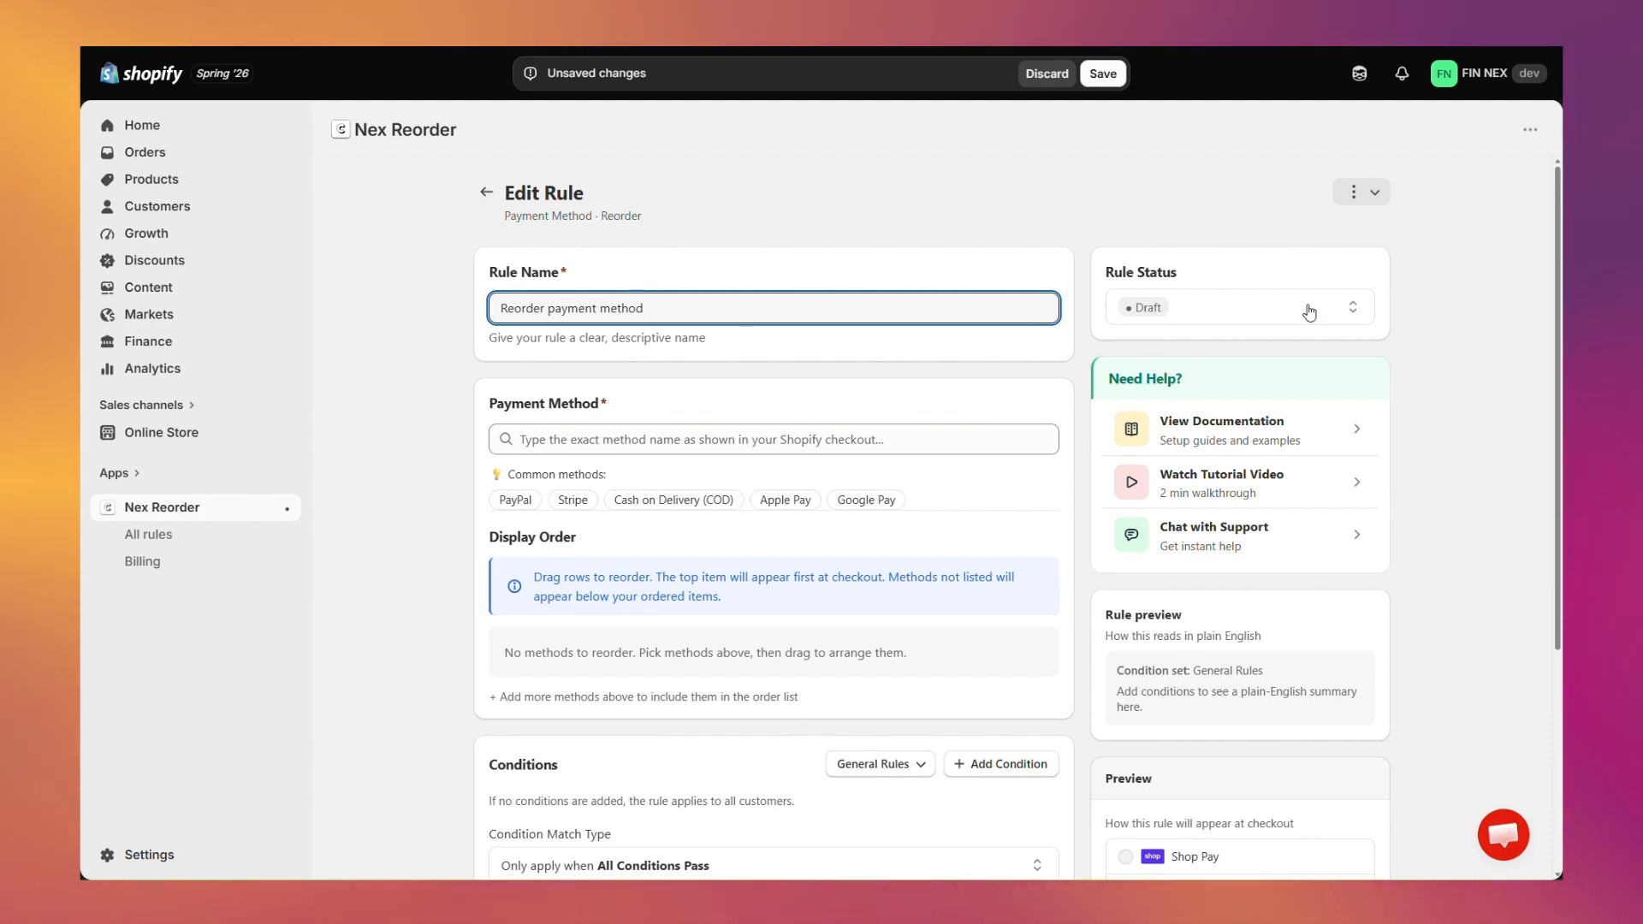
- Set the rule status to Activated and add Pay by Invoice (Net 30) and Check as the rule's payment methods
left_click(1224, 308)
left_click(1188, 349)
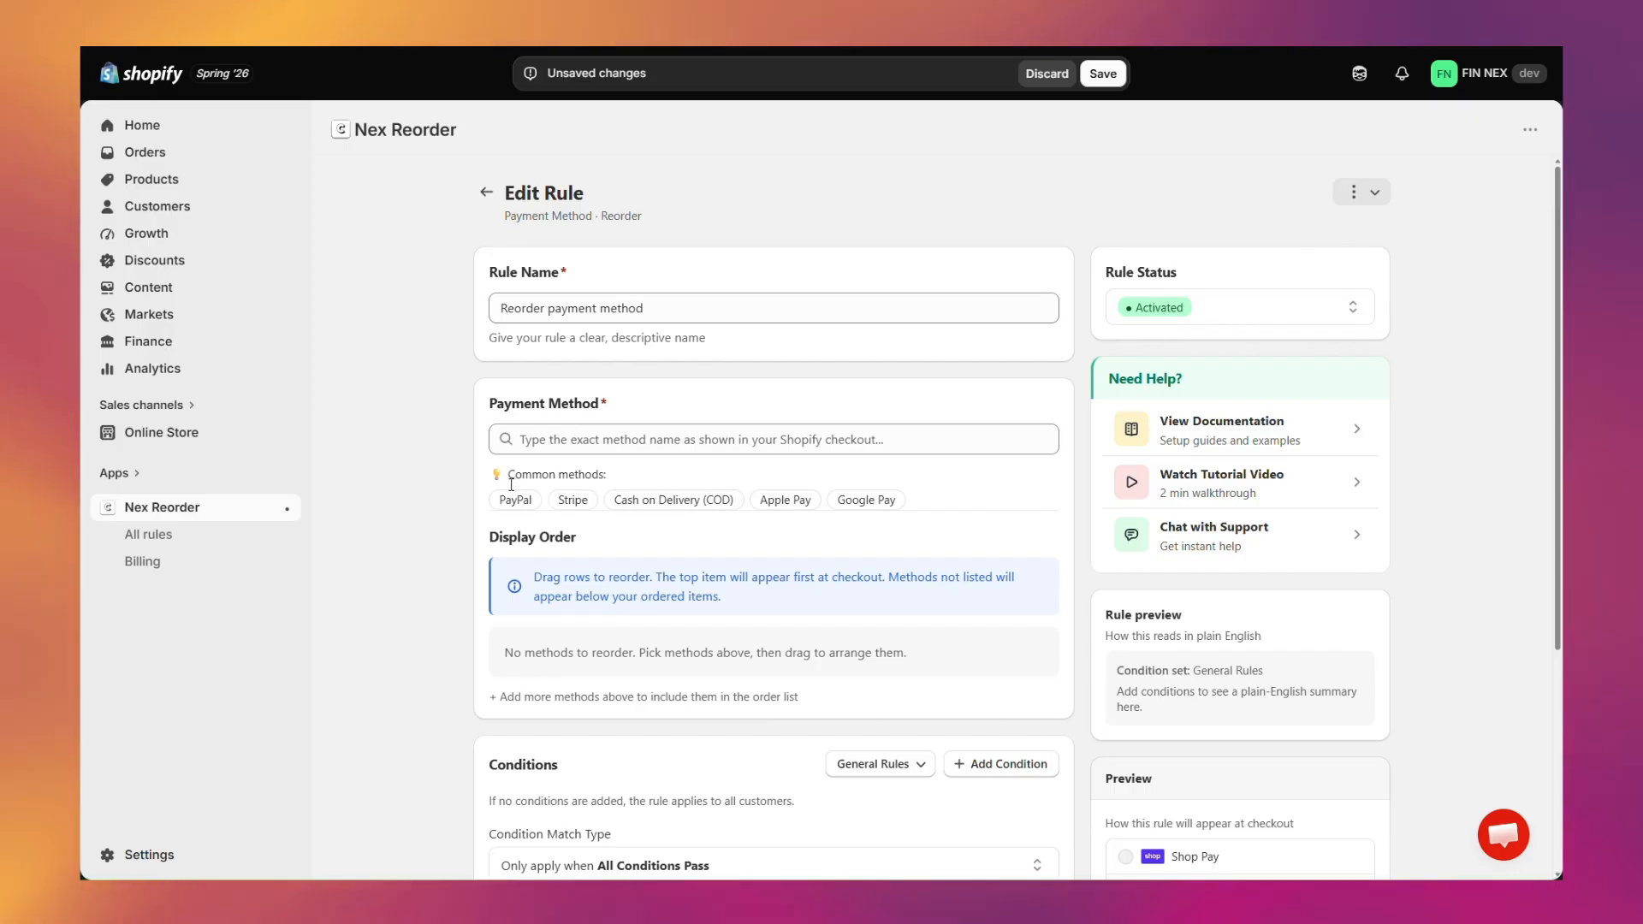
left_click(573, 443)
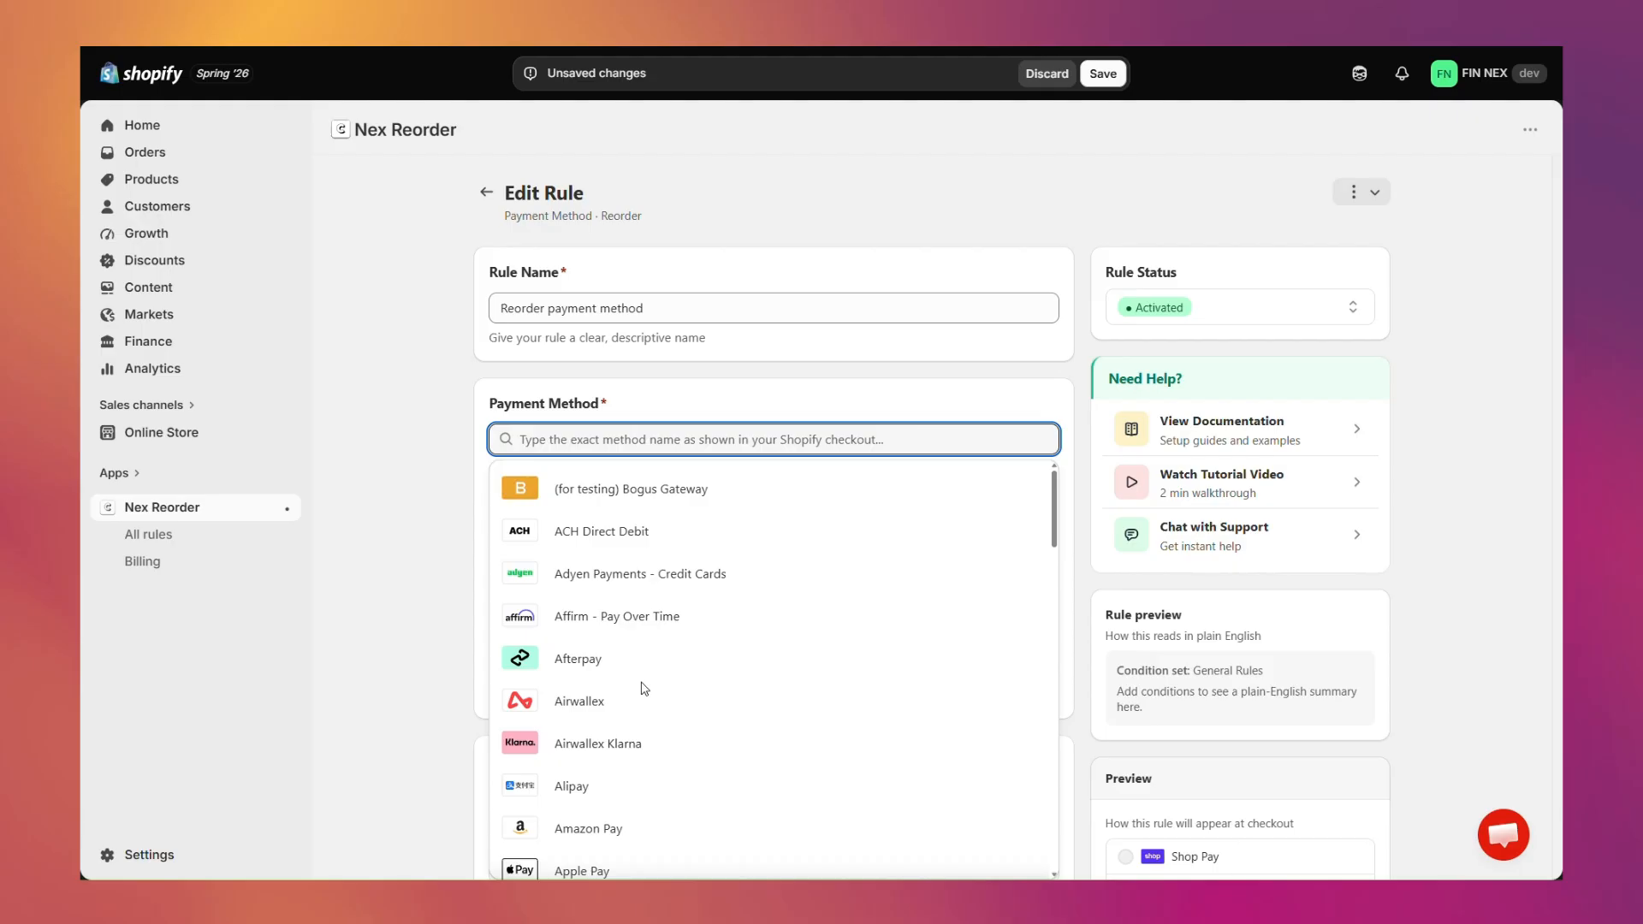
type("Pay by Invoice (Net 30)")
left_click(627, 493)
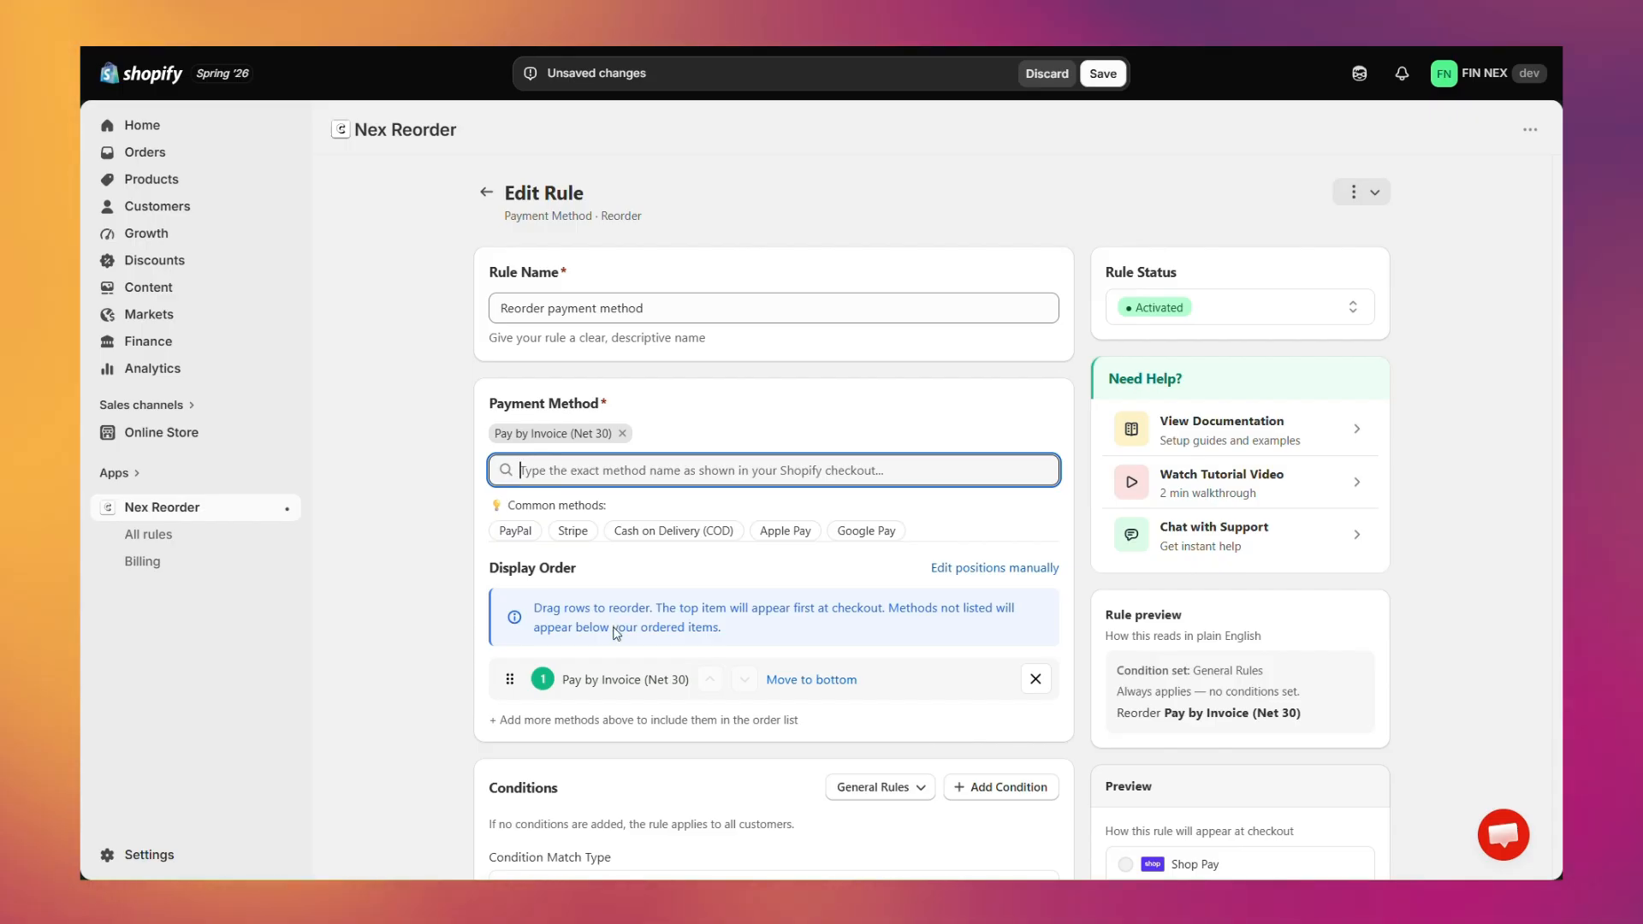
type("Check")
left_click(593, 517)
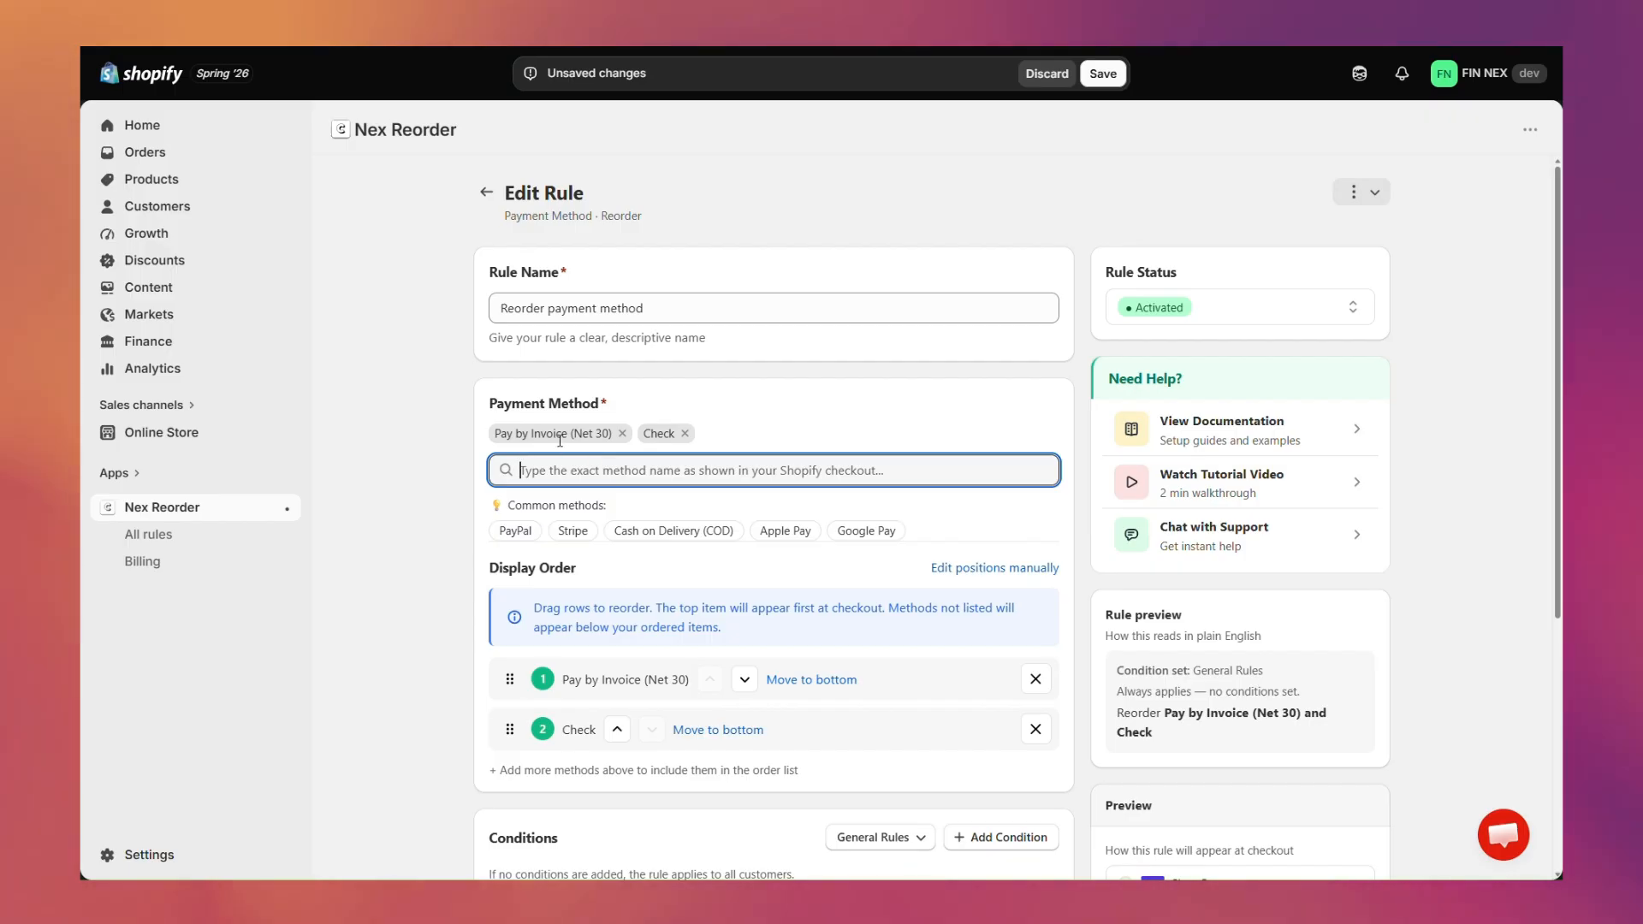
- Move the Check payment method to the bottom of the display order
left_click_drag(552, 434, 612, 442)
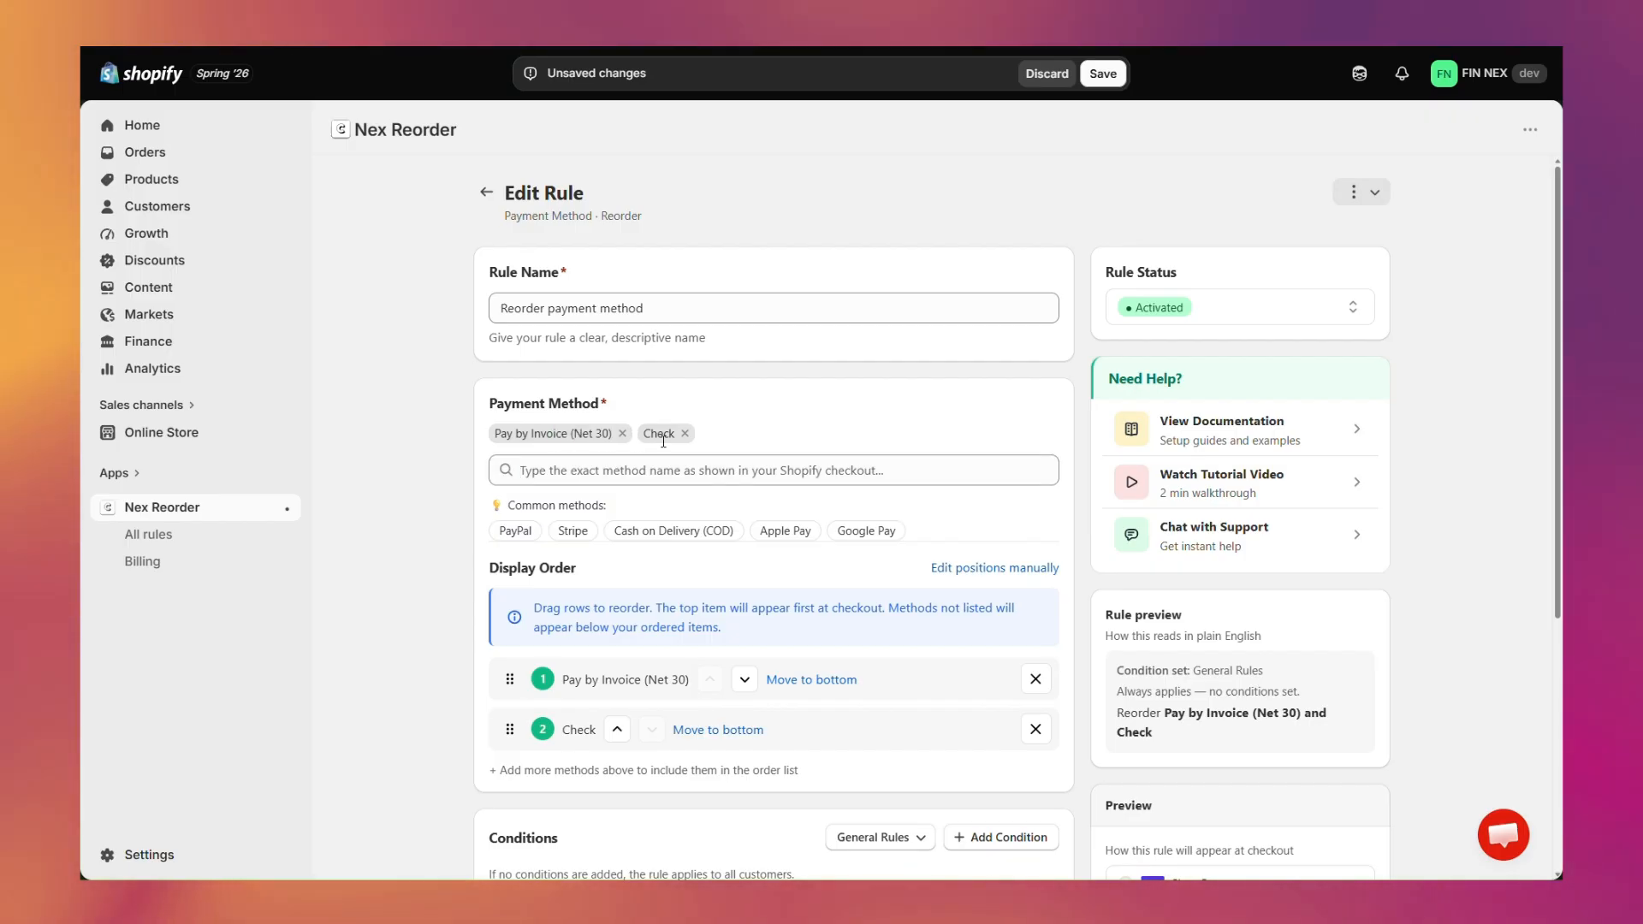
scroll(480, 505, "down", 2)
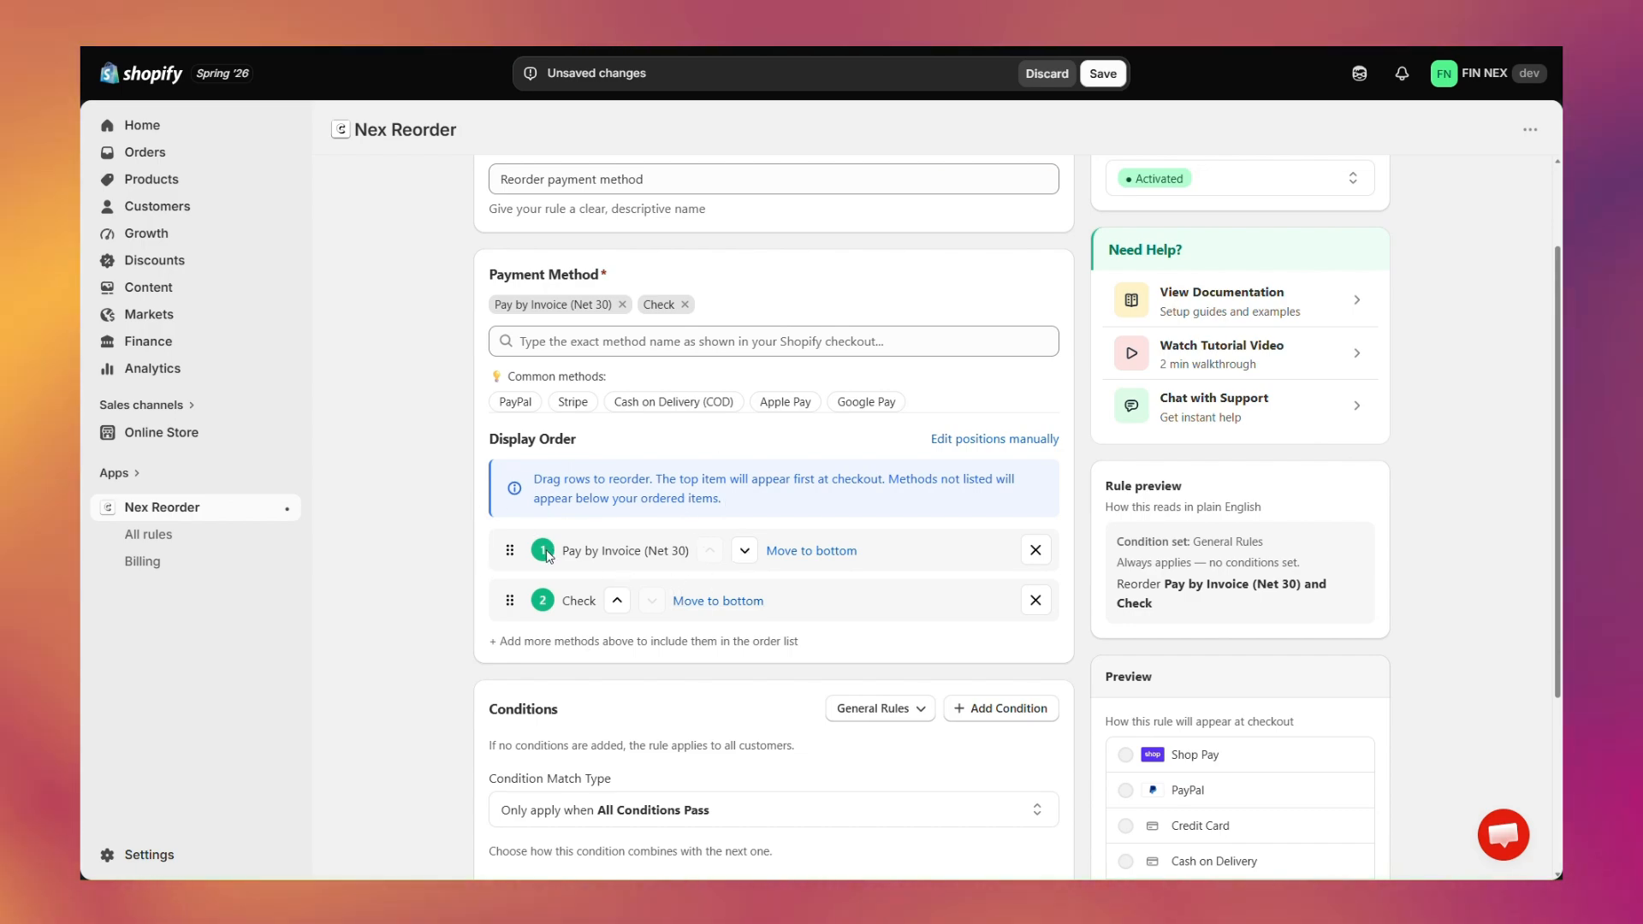
left_click(709, 602)
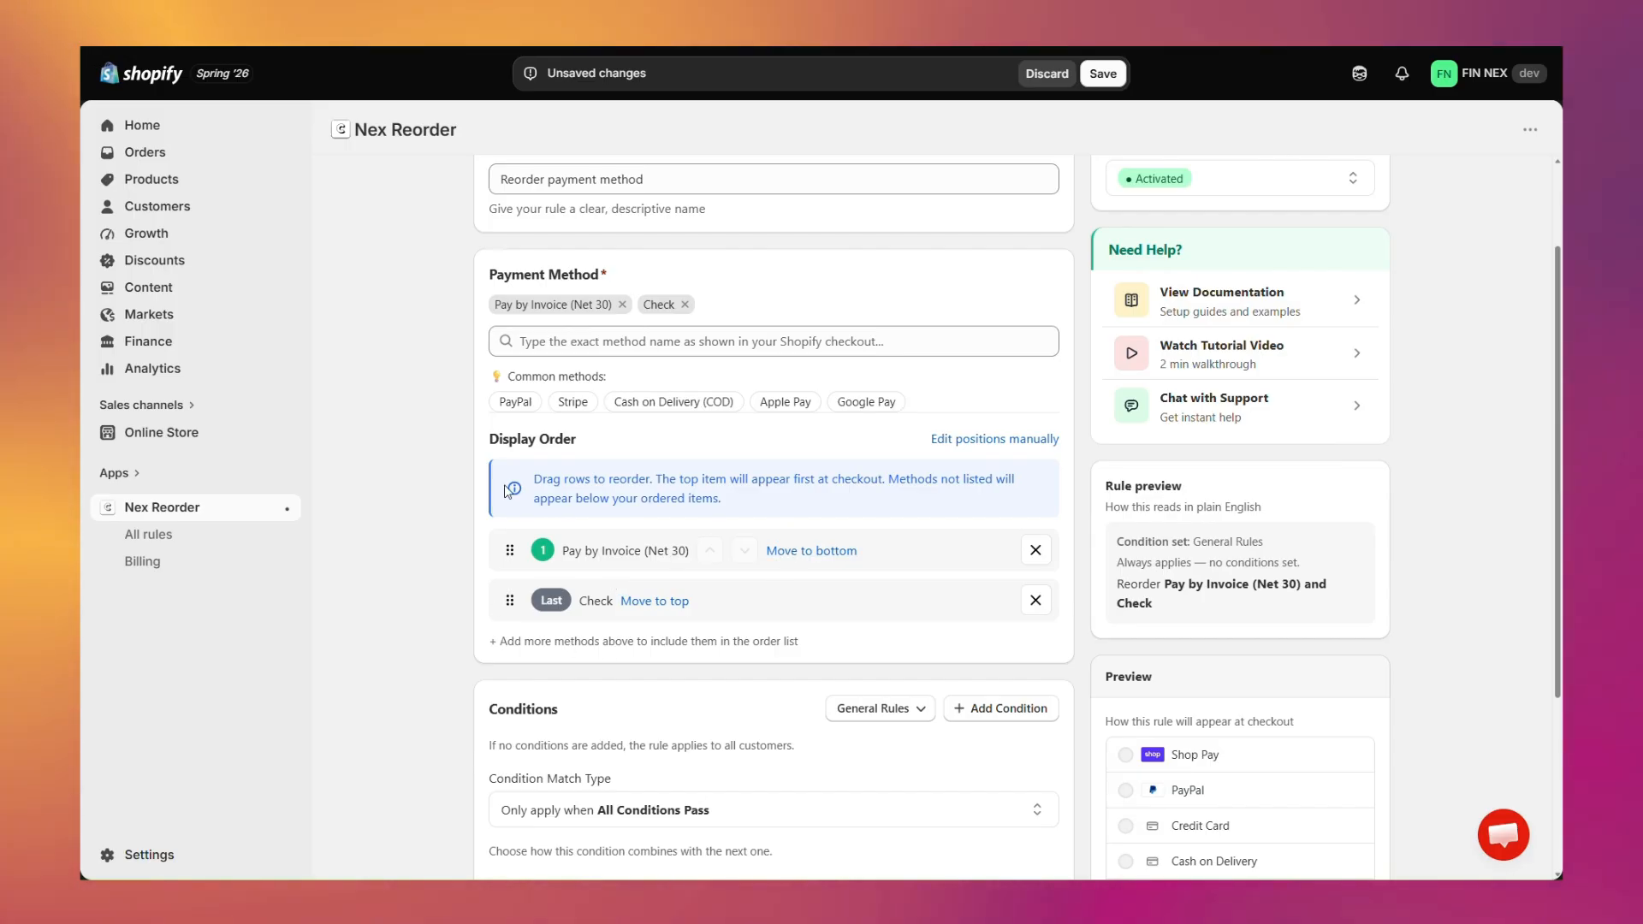
- Inspect the numeric positions of Pay by Invoice (Net 30) and Check in manual position editing, and return to the simple view
left_click(967, 440)
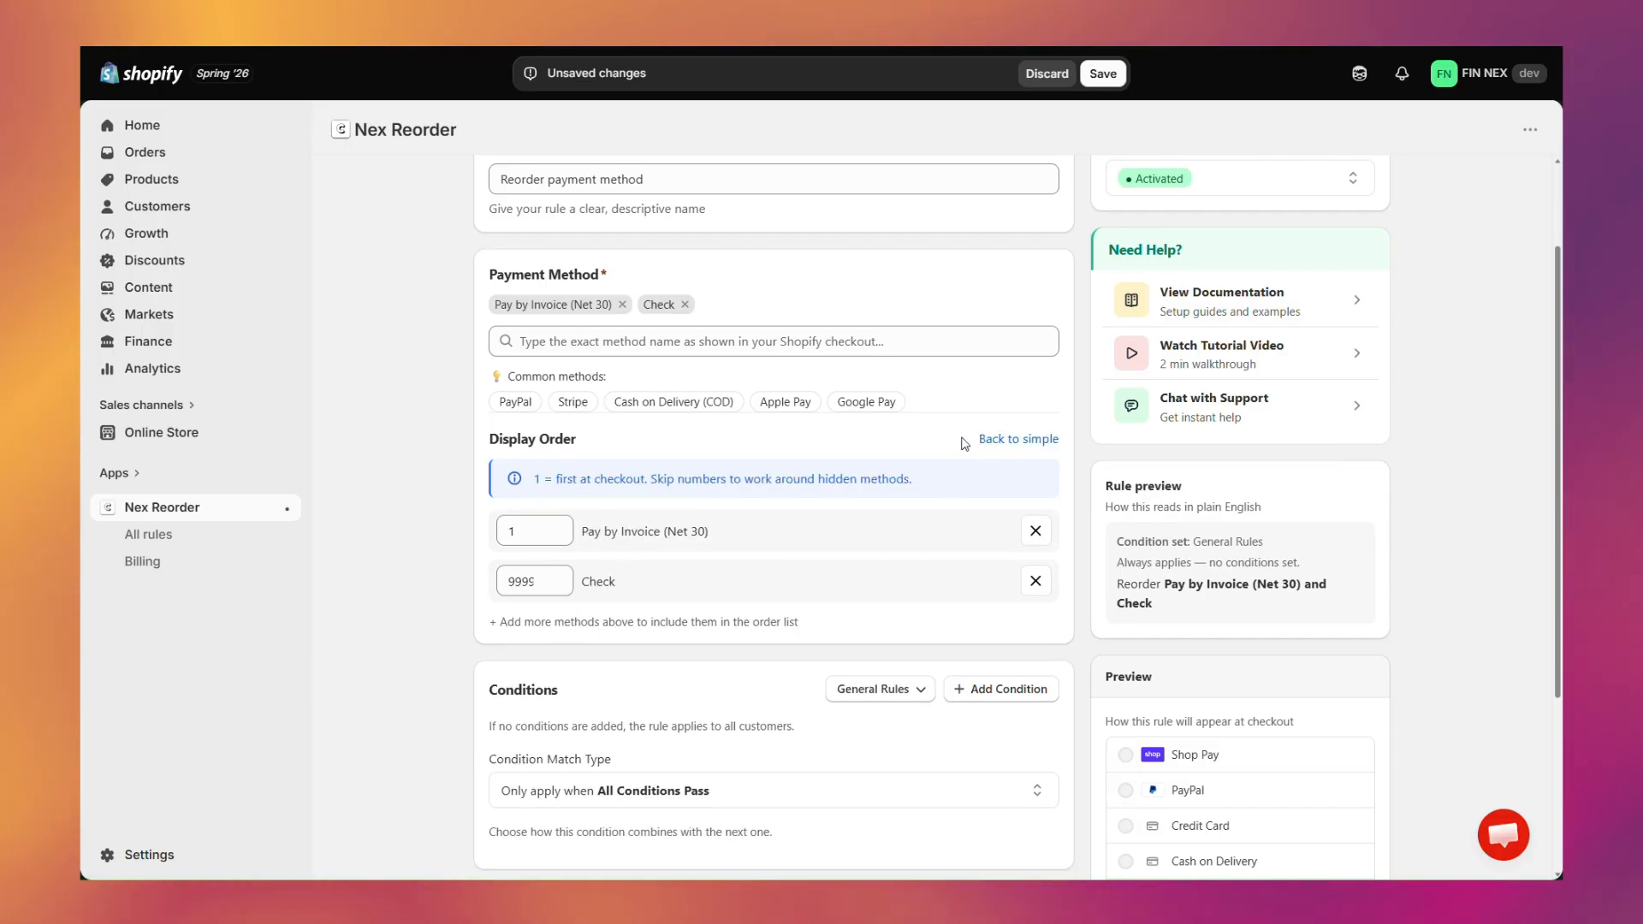
left_click(1006, 440)
mouse_move(503, 548)
left_mouse_down()
mouse_move(510, 609)
mouse_move(518, 541)
left_mouse_up()
mouse_move(511, 603)
left_mouse_down()
mouse_move(517, 541)
mouse_move(508, 609)
left_mouse_up()
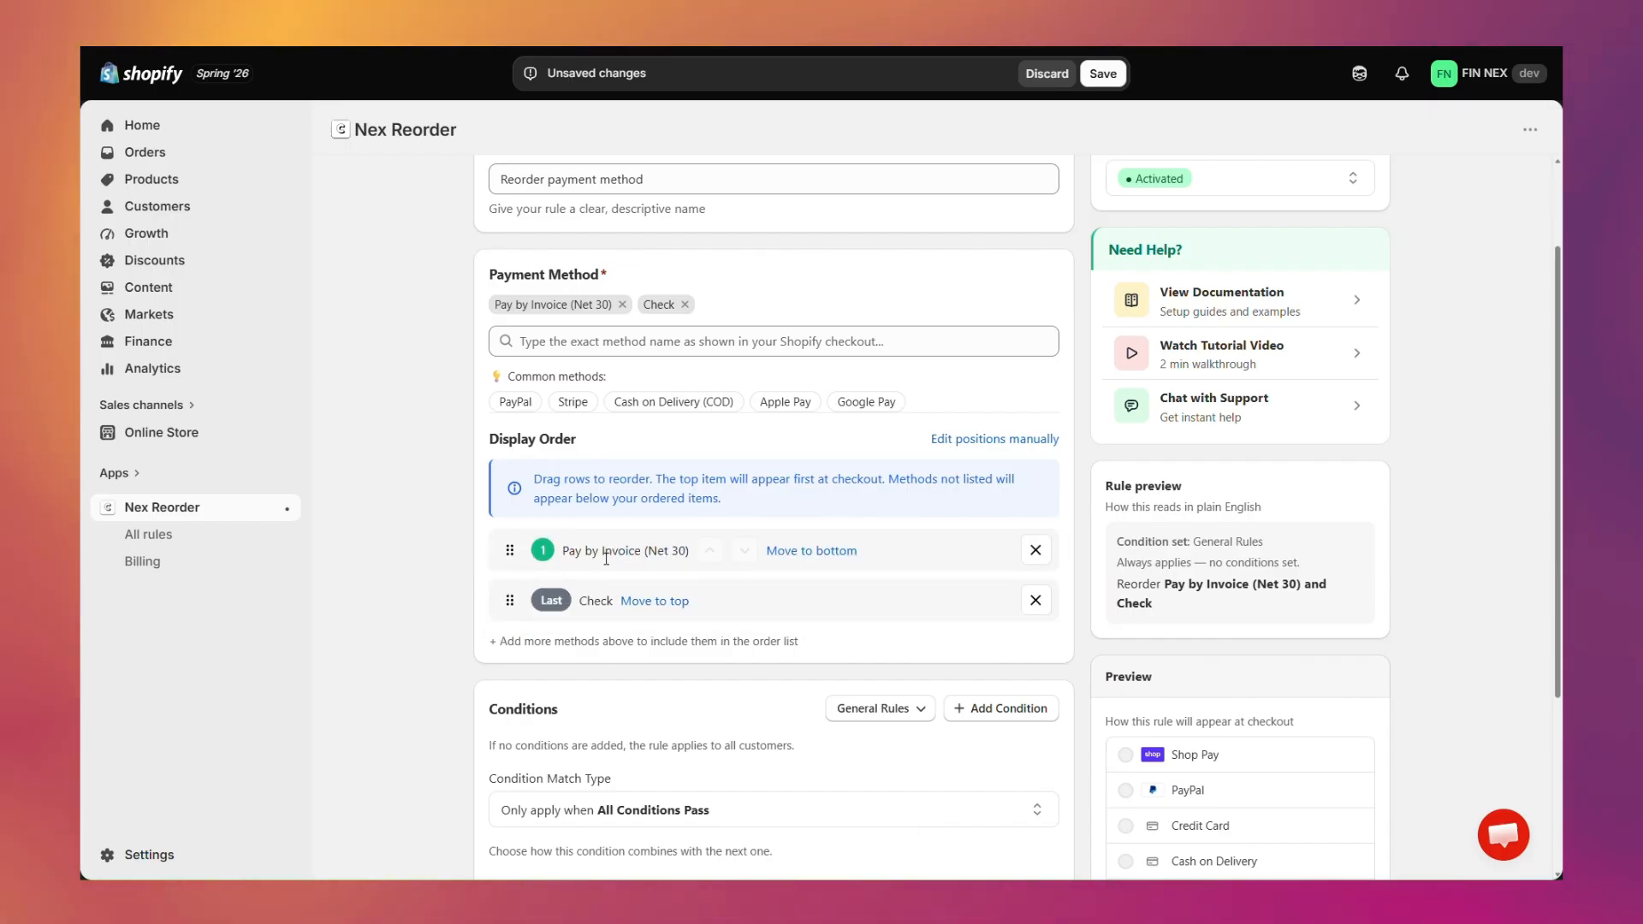
left_click(818, 552)
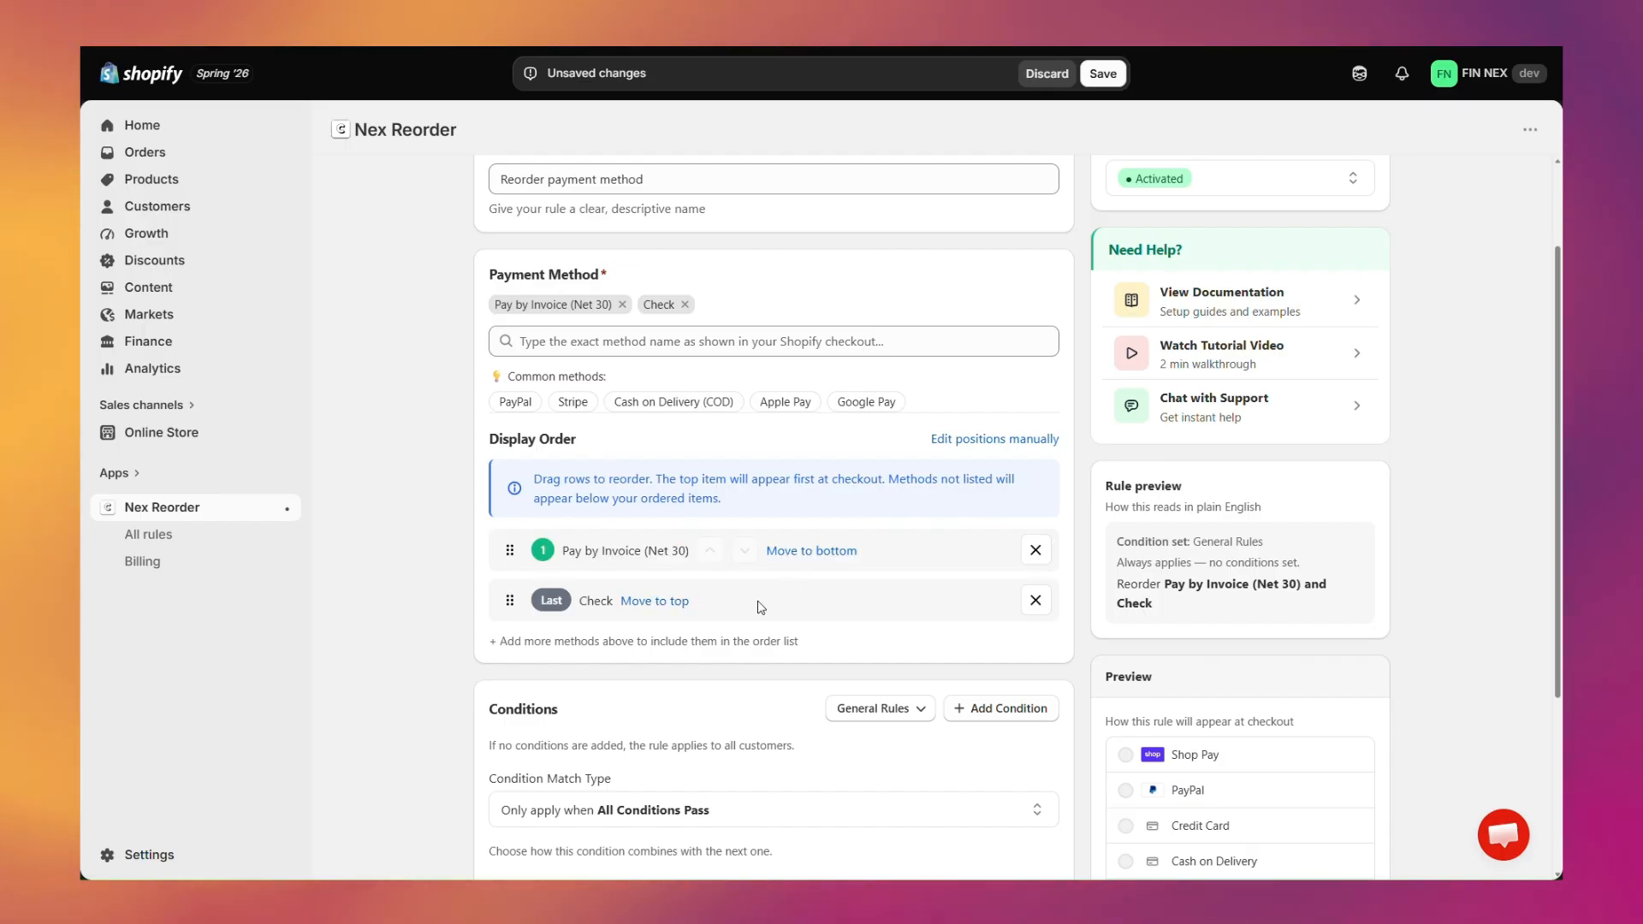
left_click(948, 441)
left_click_drag(532, 535, 447, 533)
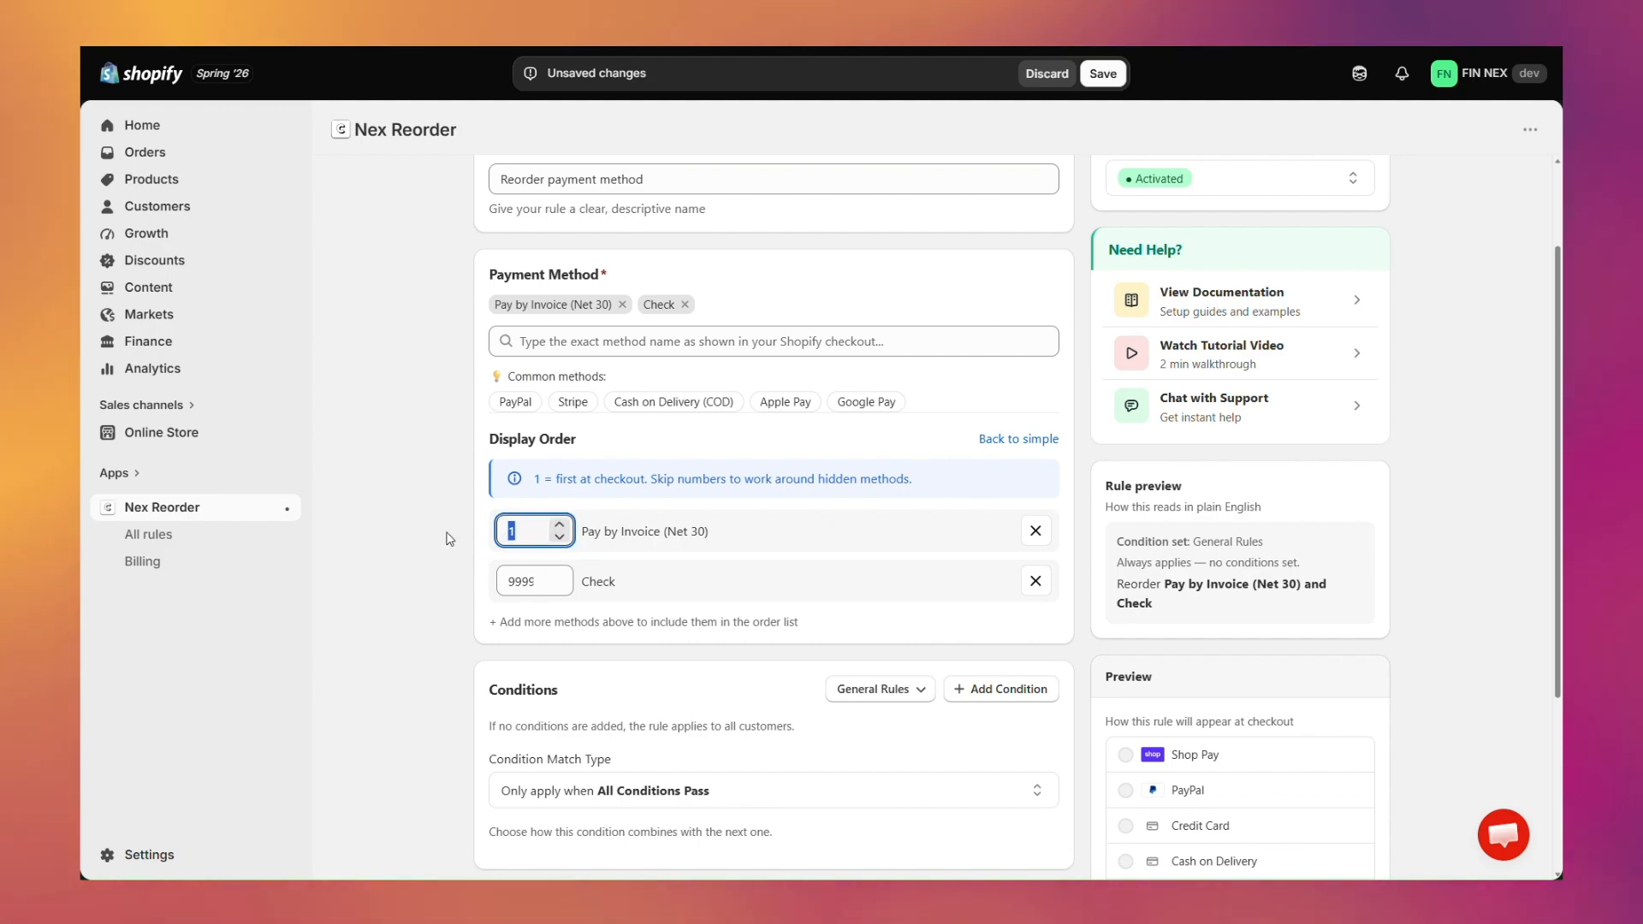
left_click_drag(534, 582, 445, 583)
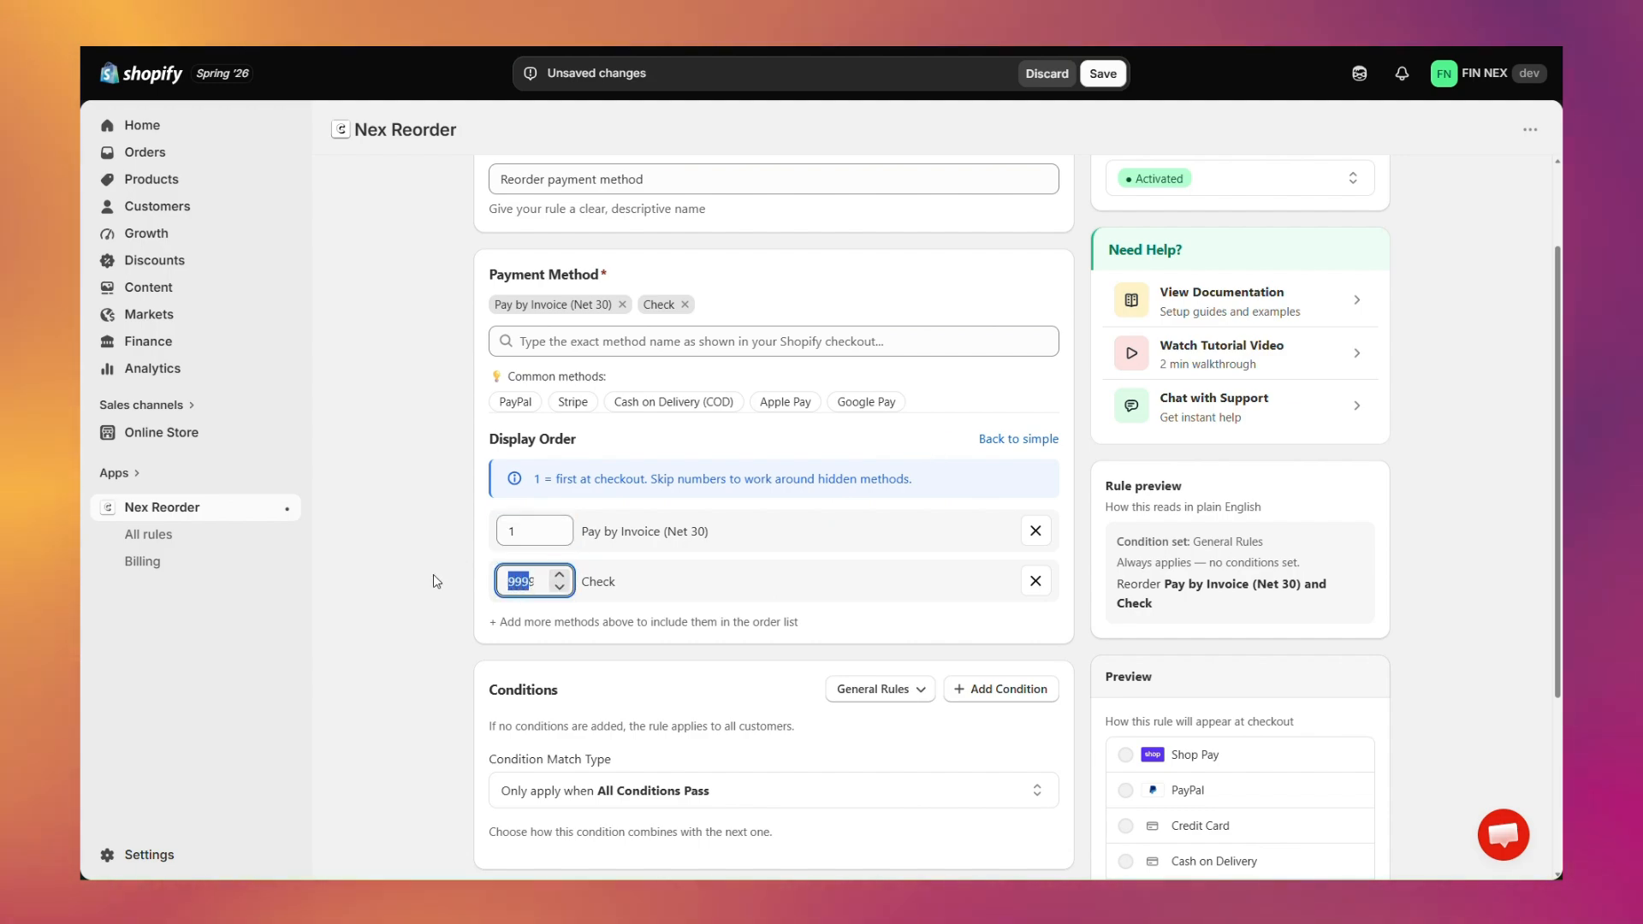
left_click(1018, 440)
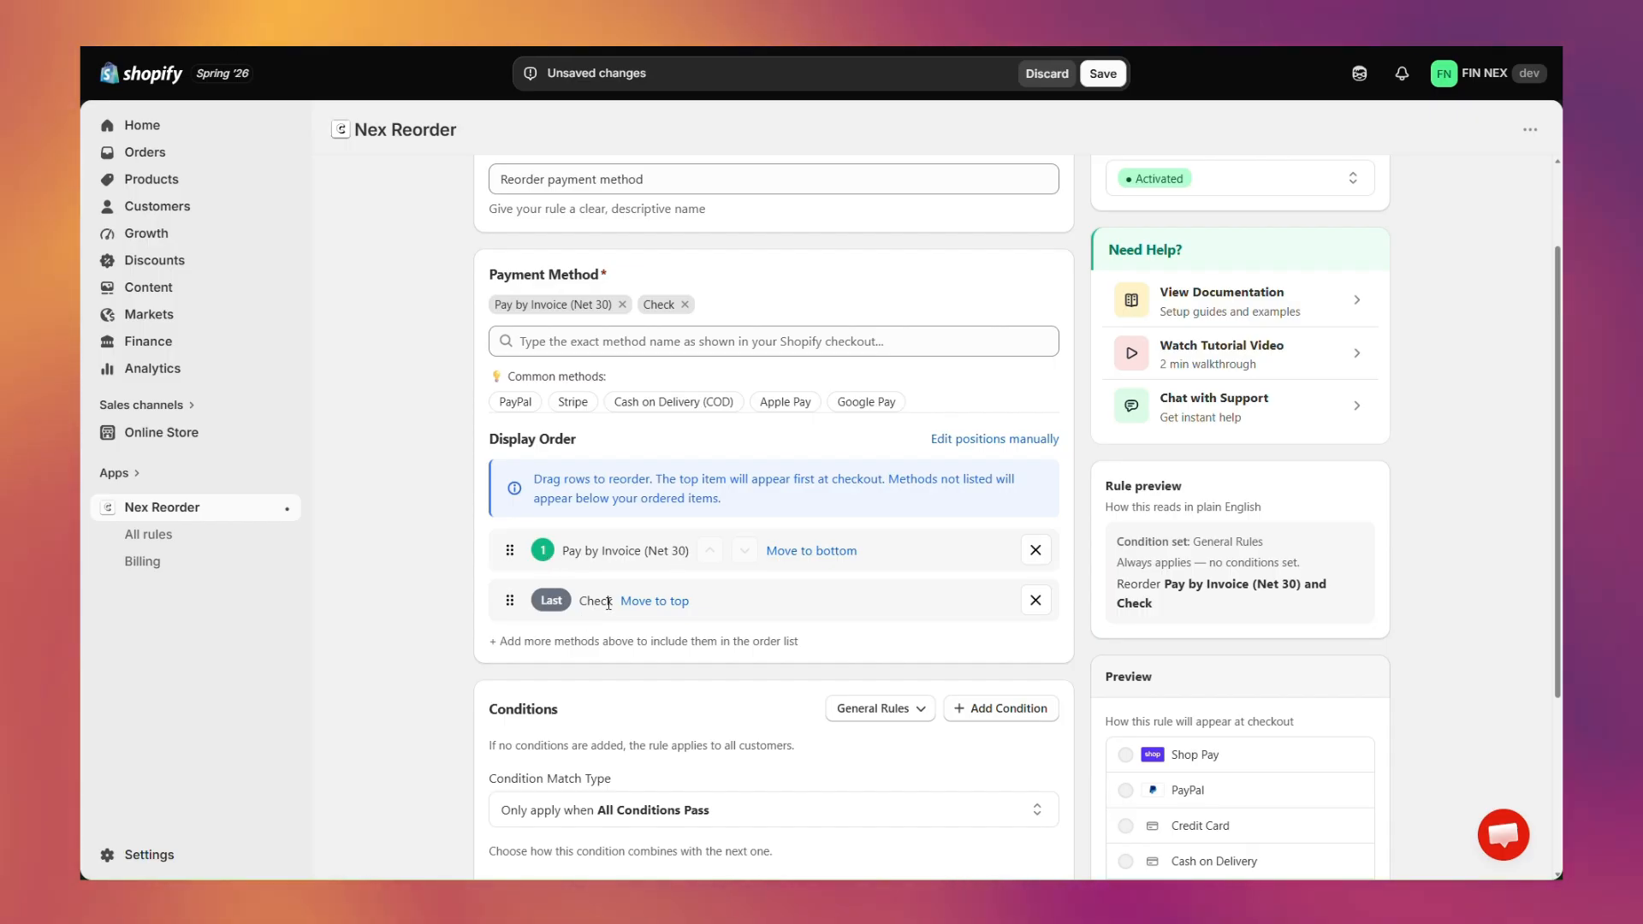
- Review the condition set and match type options, keeping General Rules and All Conditions Pass, and look over the whole rule
scroll(768, 541, "down", 3)
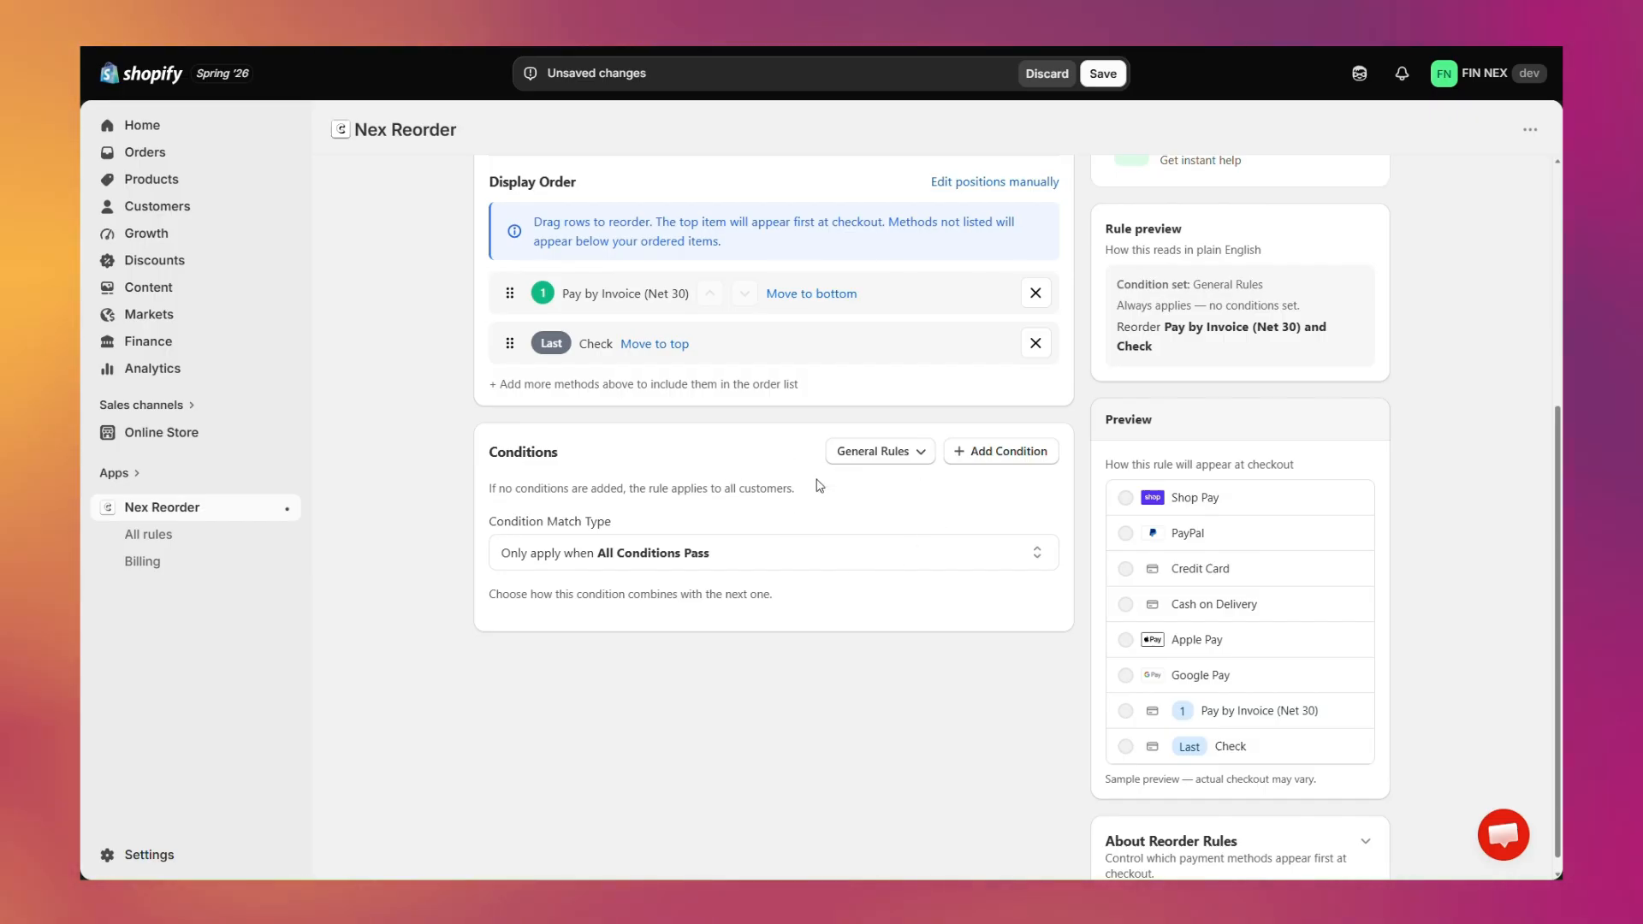
left_click(894, 458)
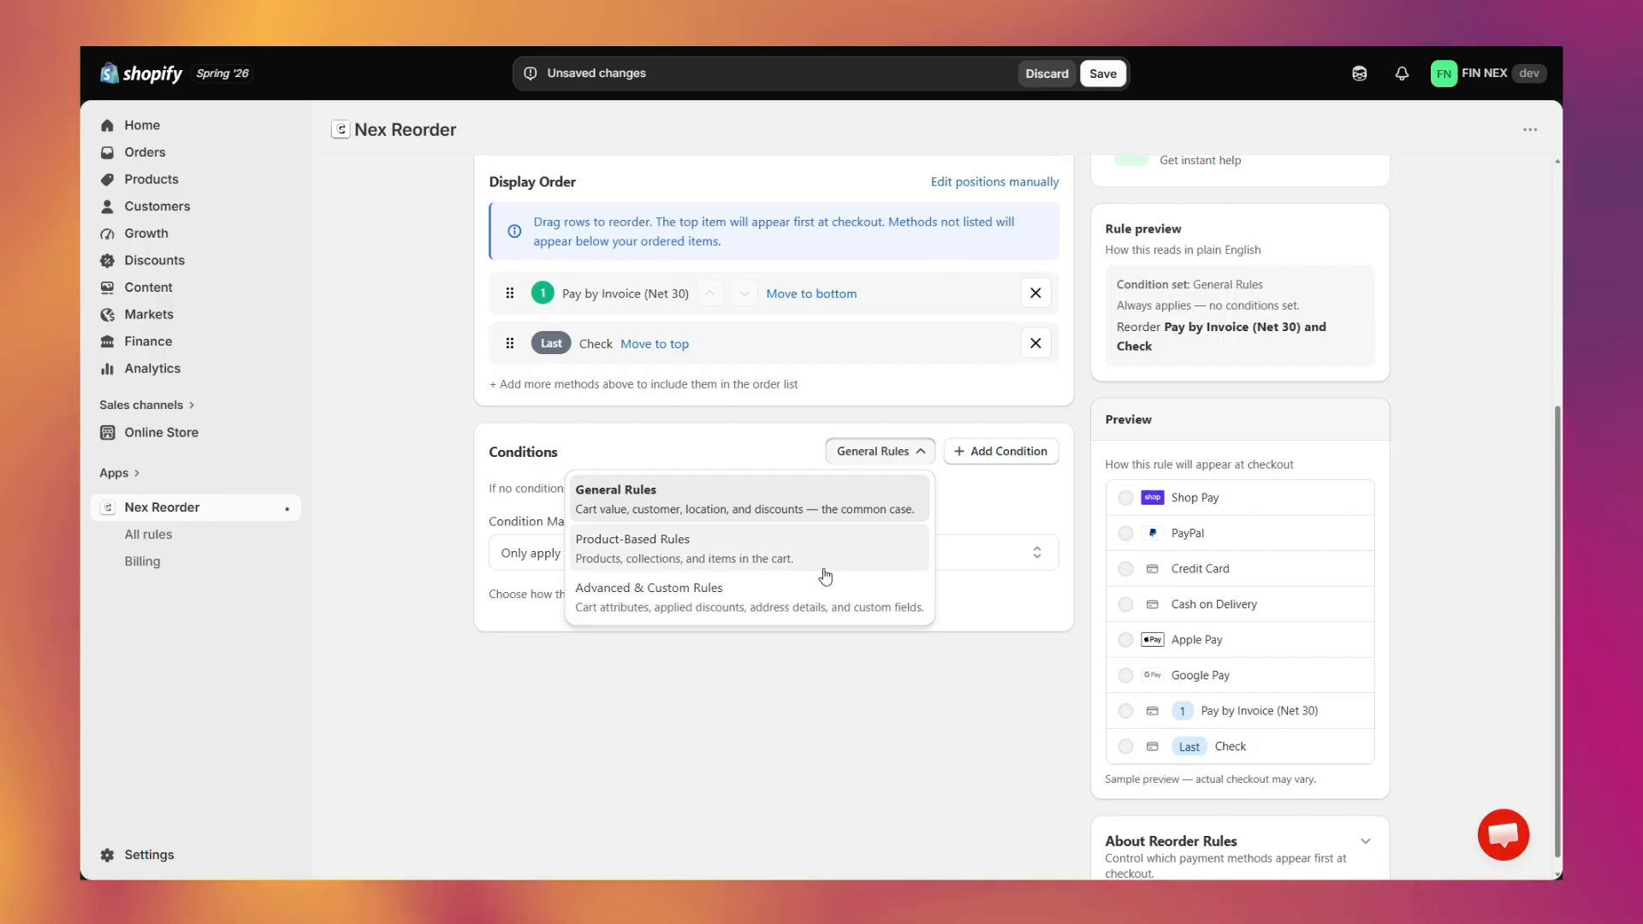
left_click(693, 497)
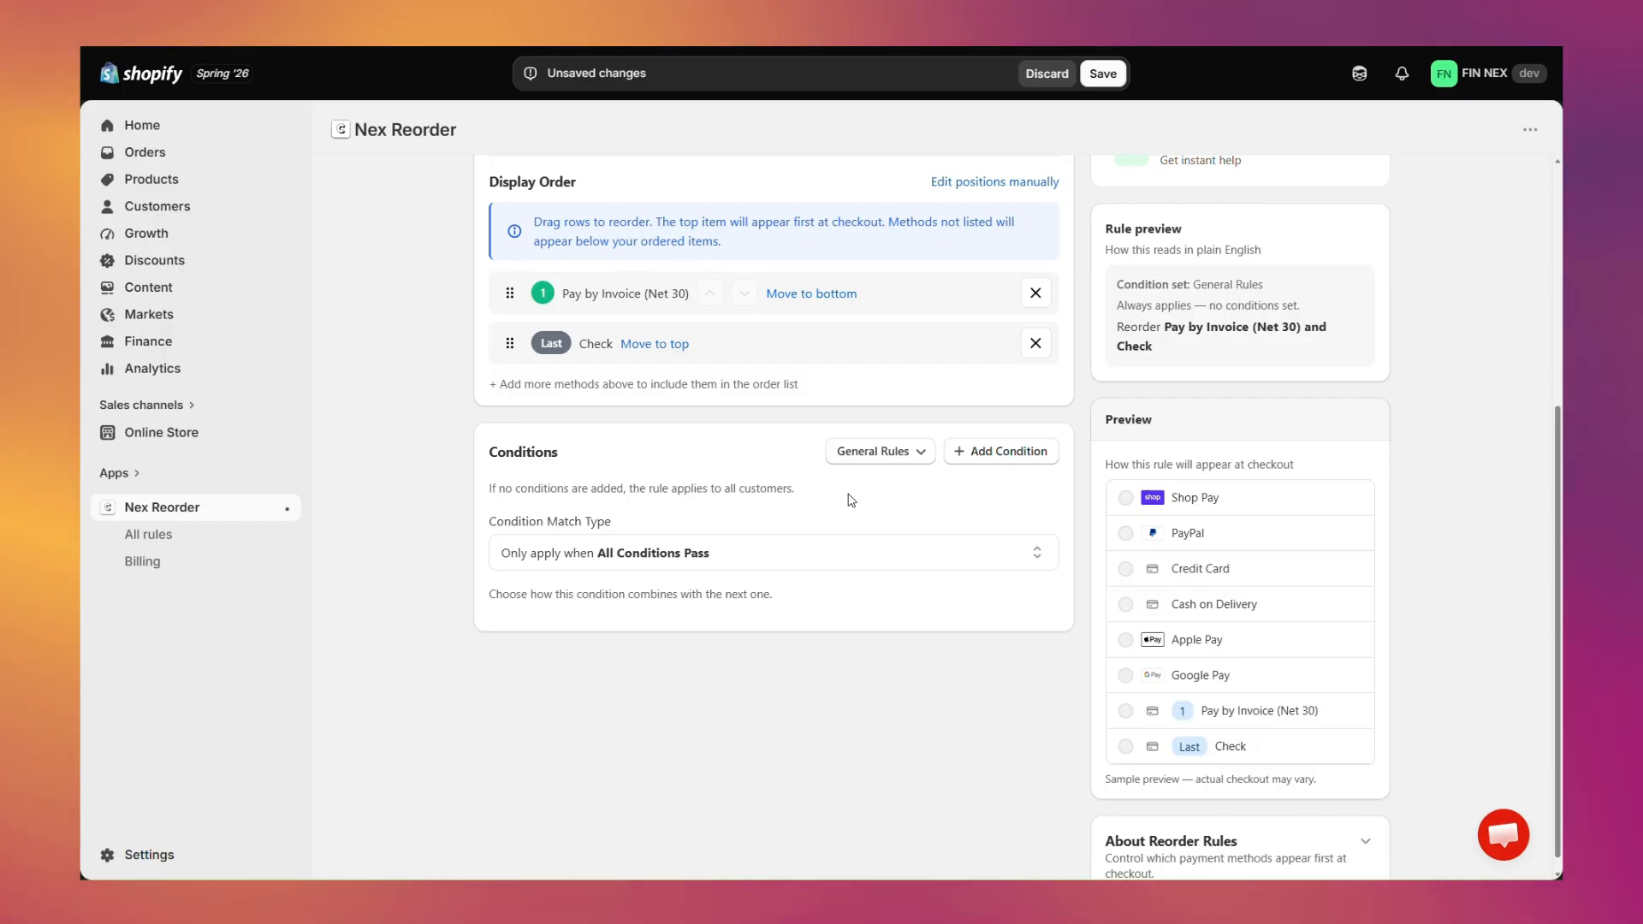
left_click(626, 556)
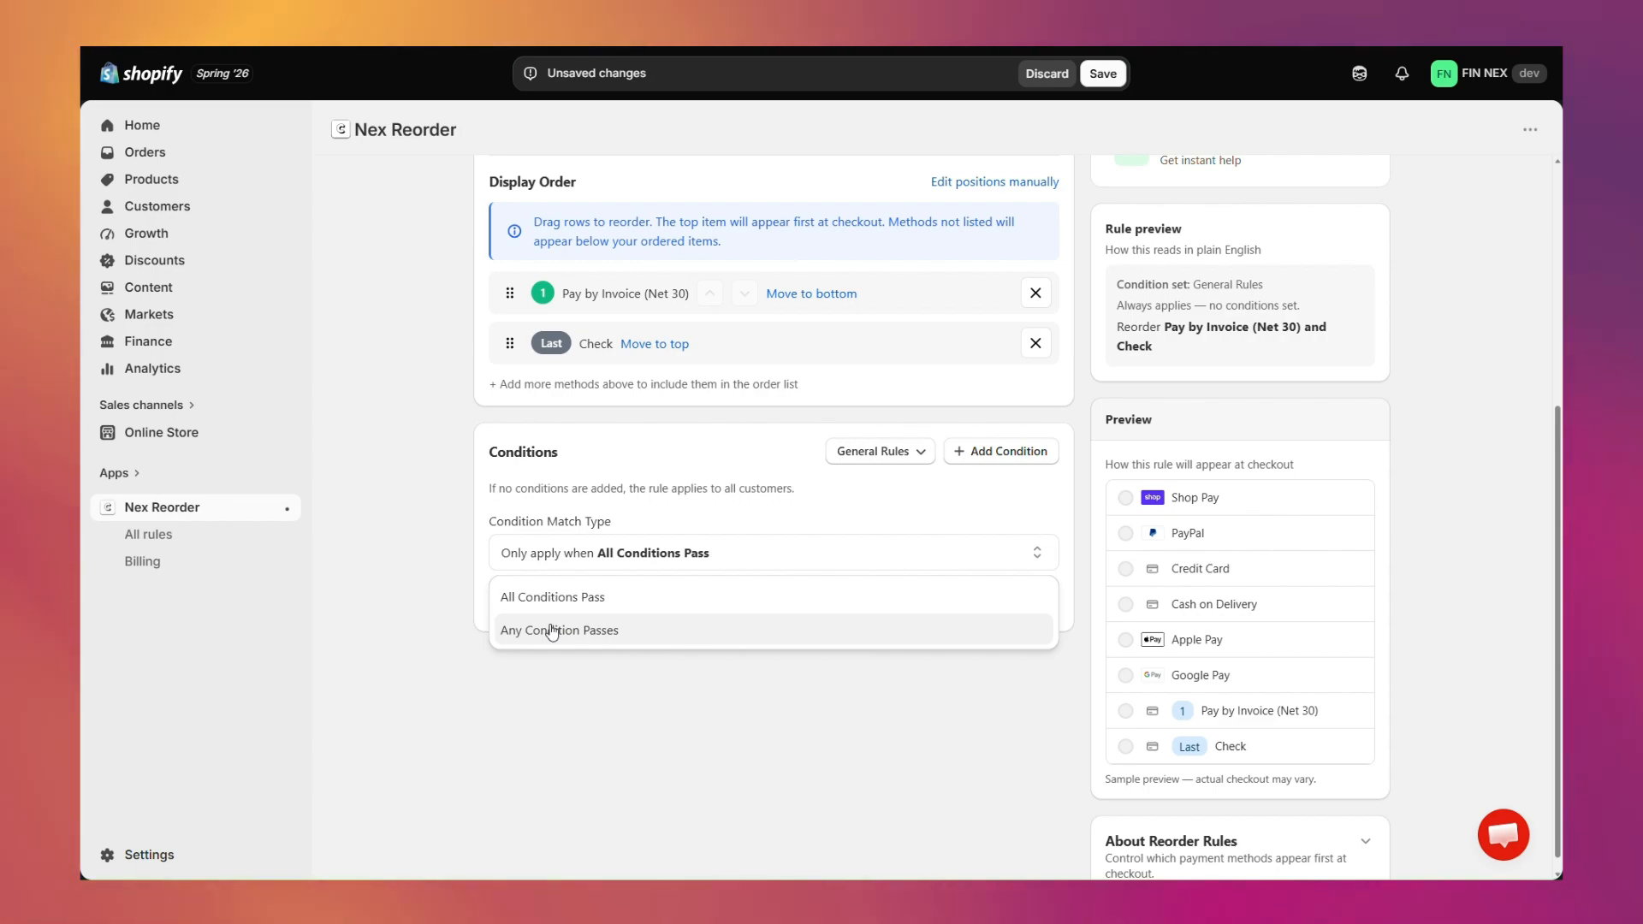
left_click(437, 598)
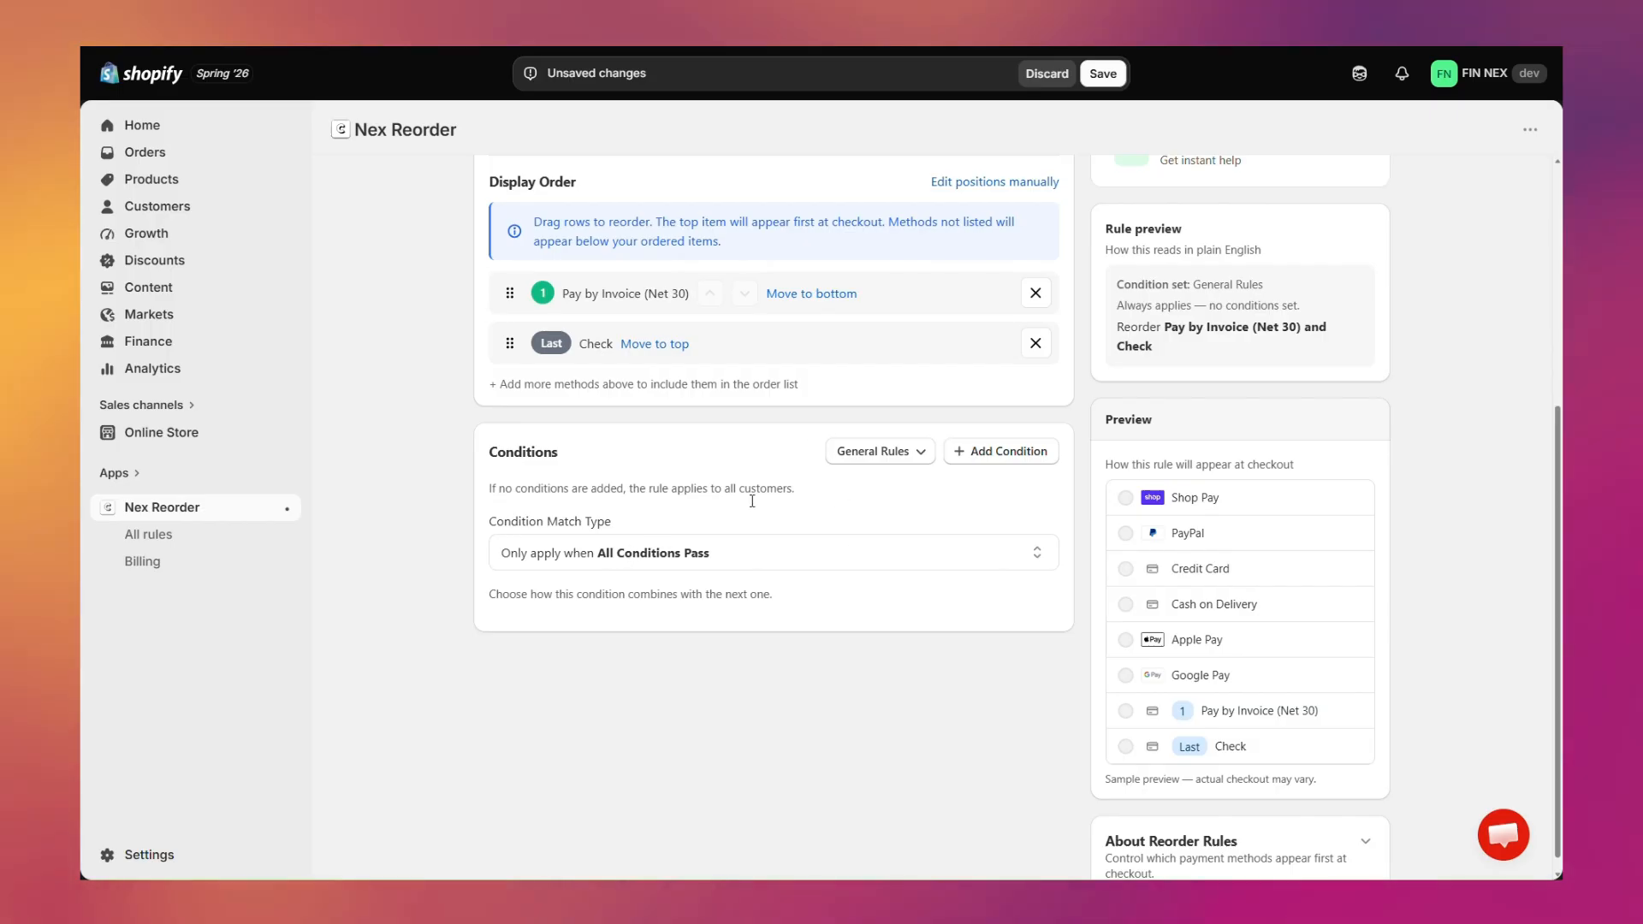
scroll(757, 513, "up", 5)
scroll(760, 519, "down", 3)
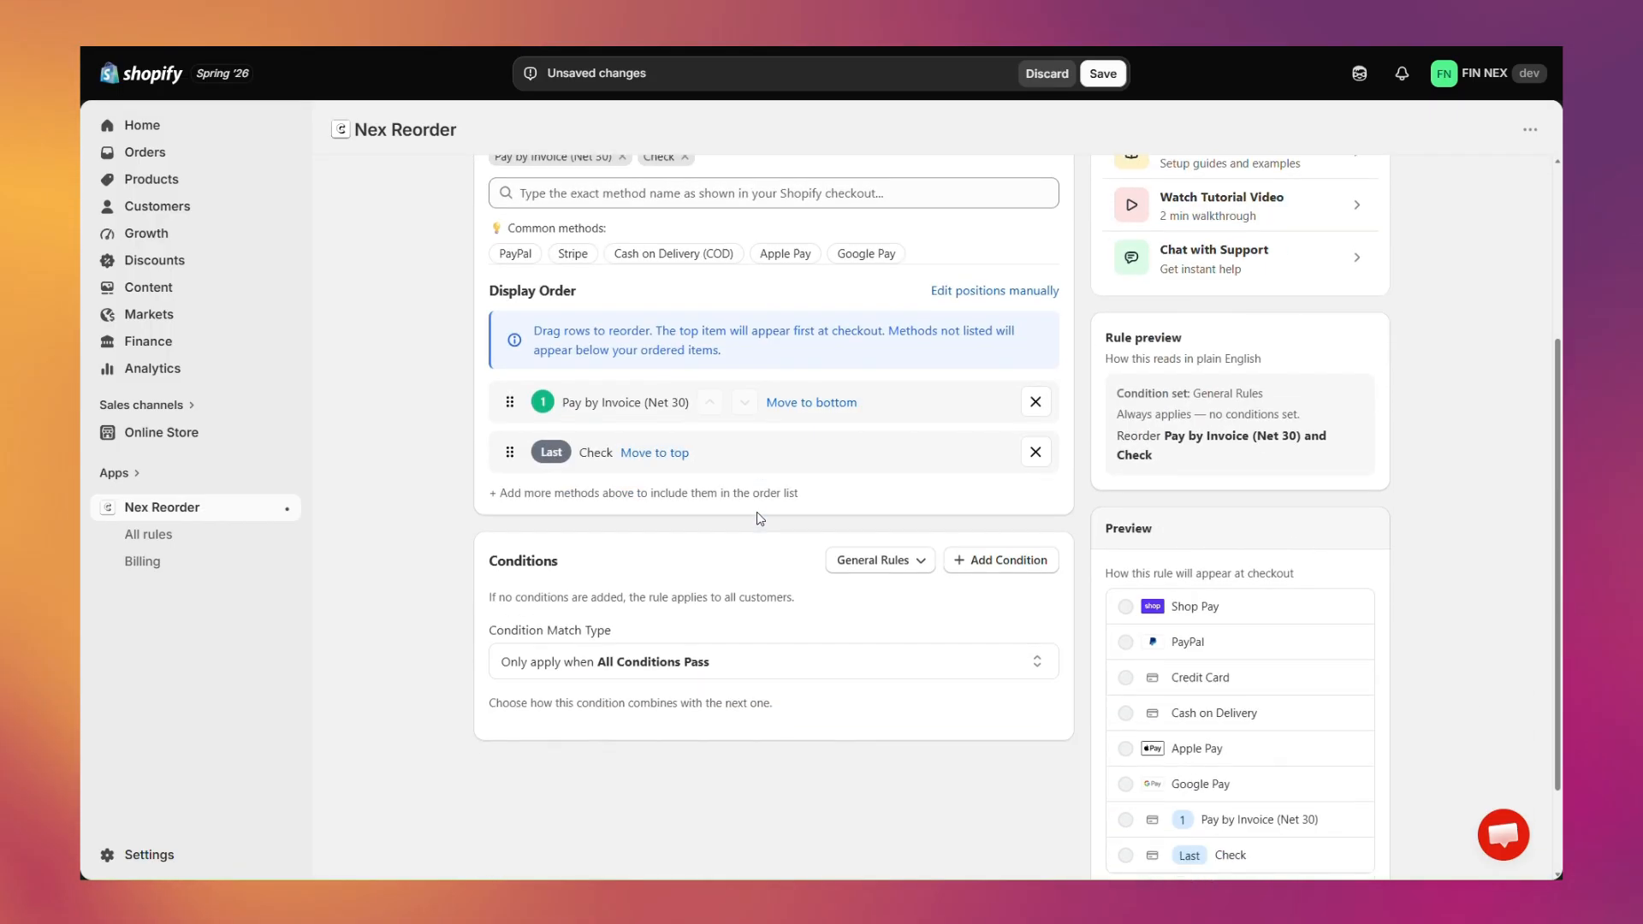
scroll(760, 519, "down", 2)
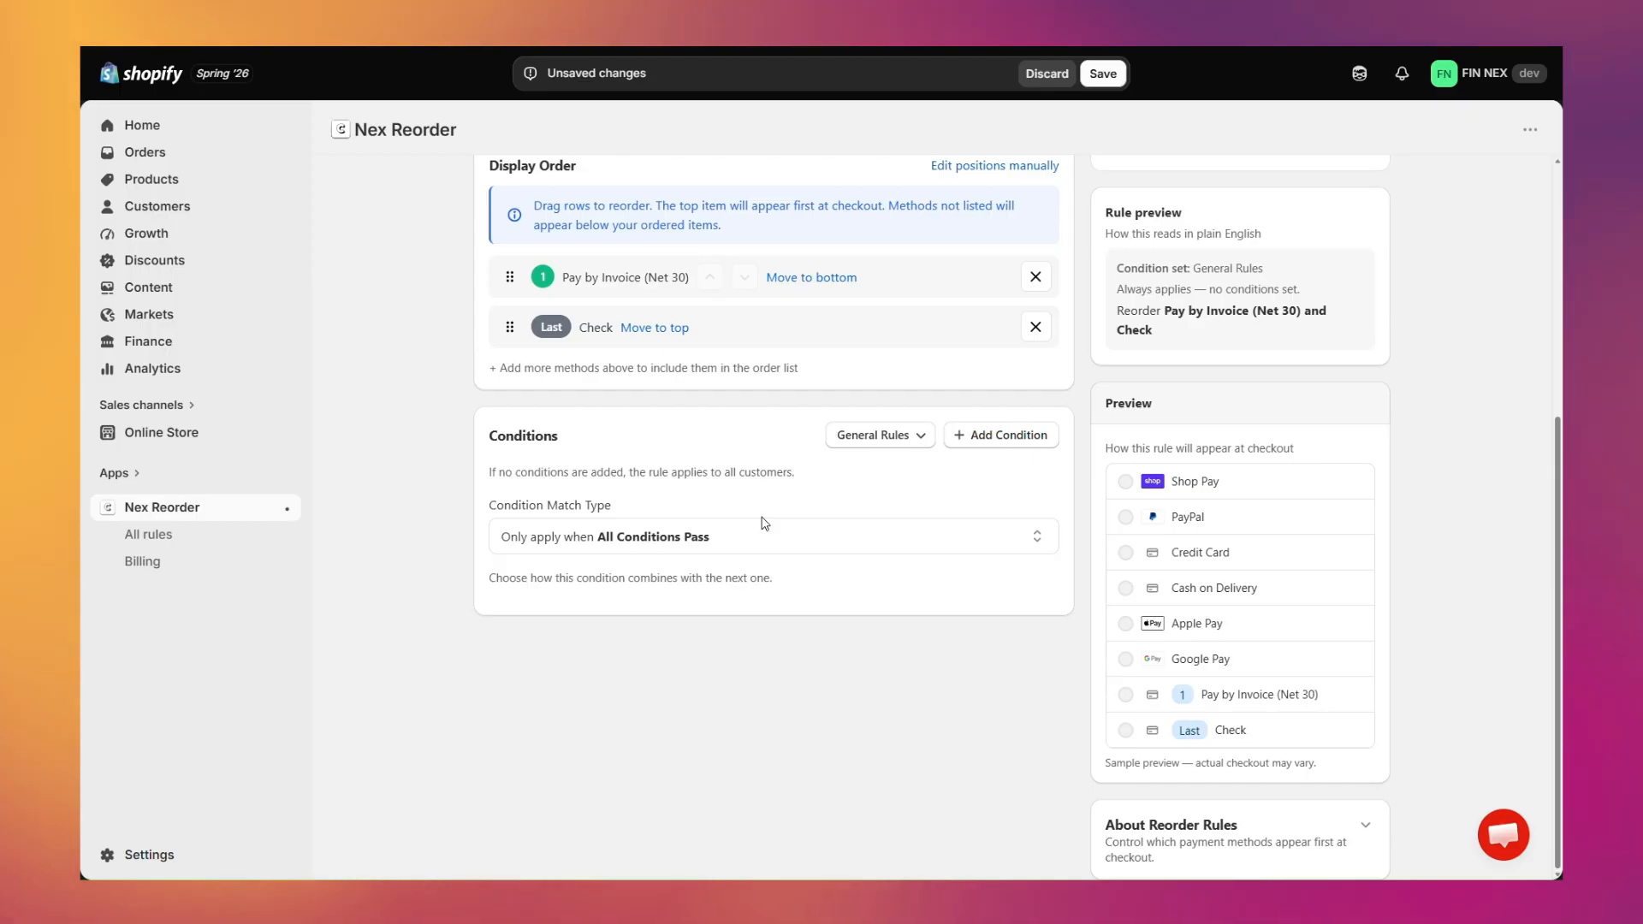
scroll(763, 523, "up", 5)
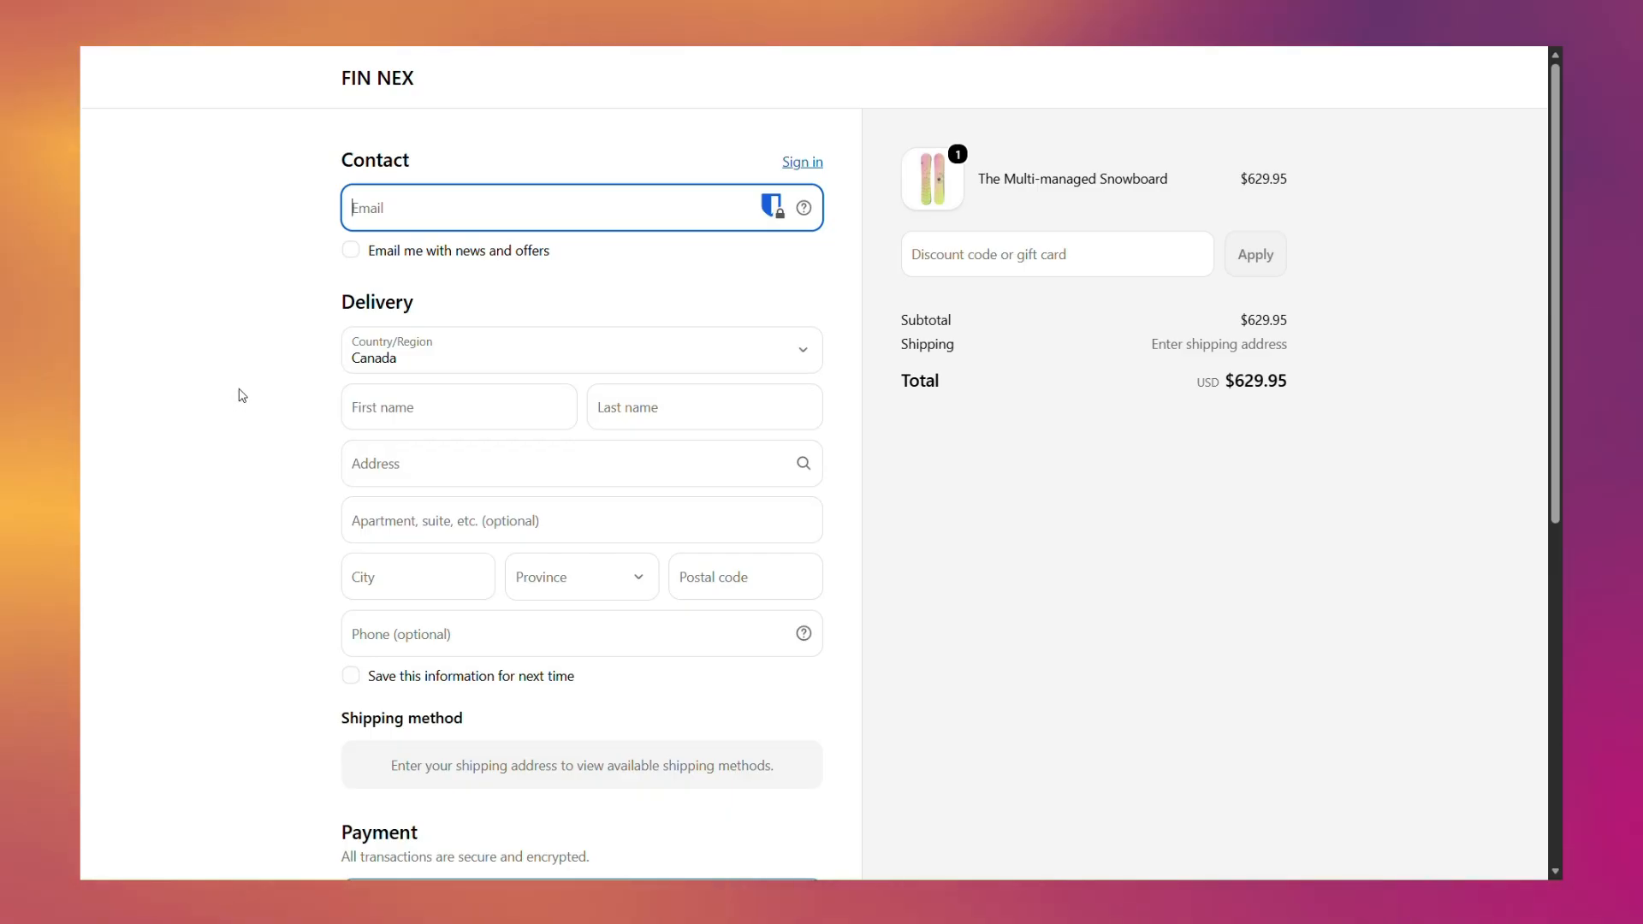
- Switch to the store's checkout page and compare the order of the payment methods before and after the reorder rule applies
scroll(237, 403, "down", 3)
scroll(241, 395, "down", 3)
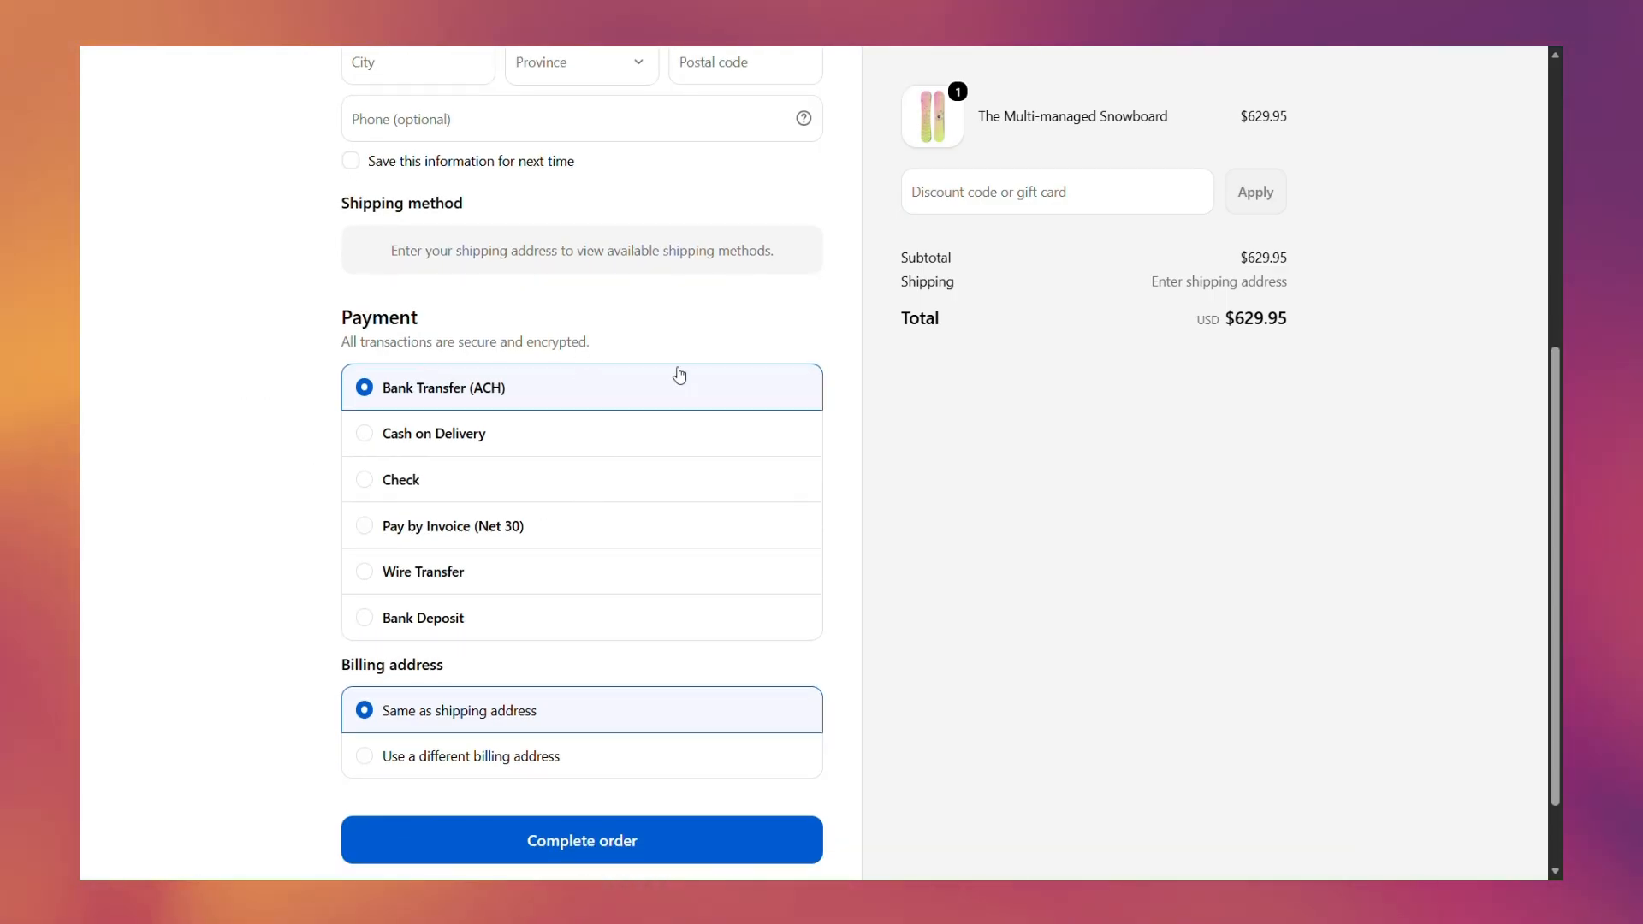
scroll(576, 475, "up", 5)
scroll(580, 476, "down", 5)
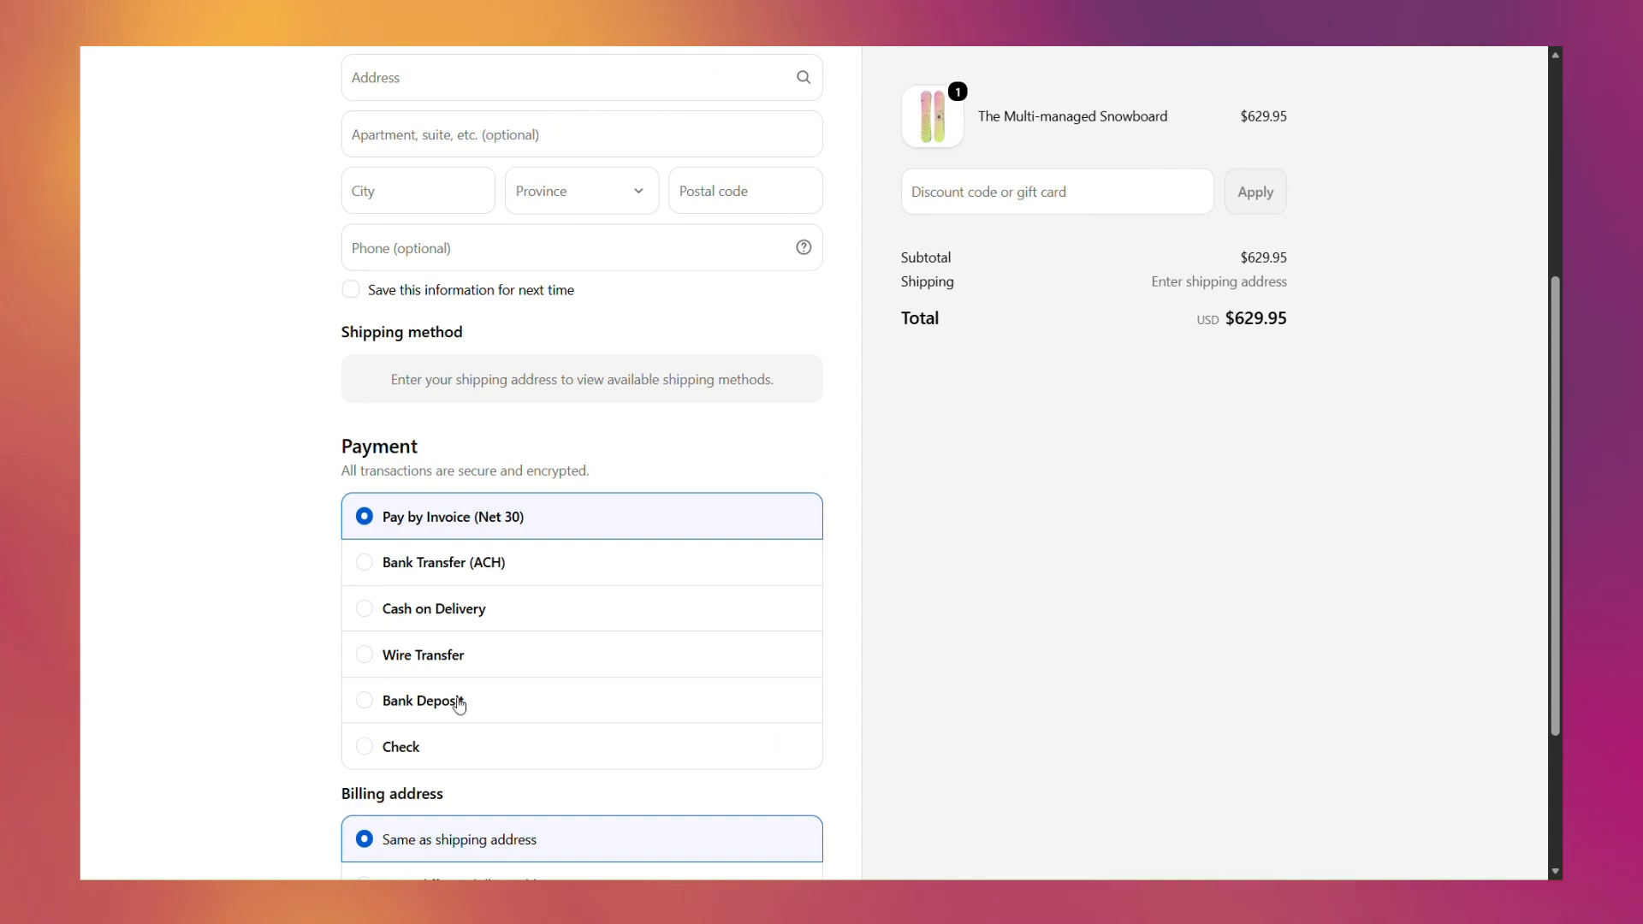
scroll(562, 620, "down", 2)
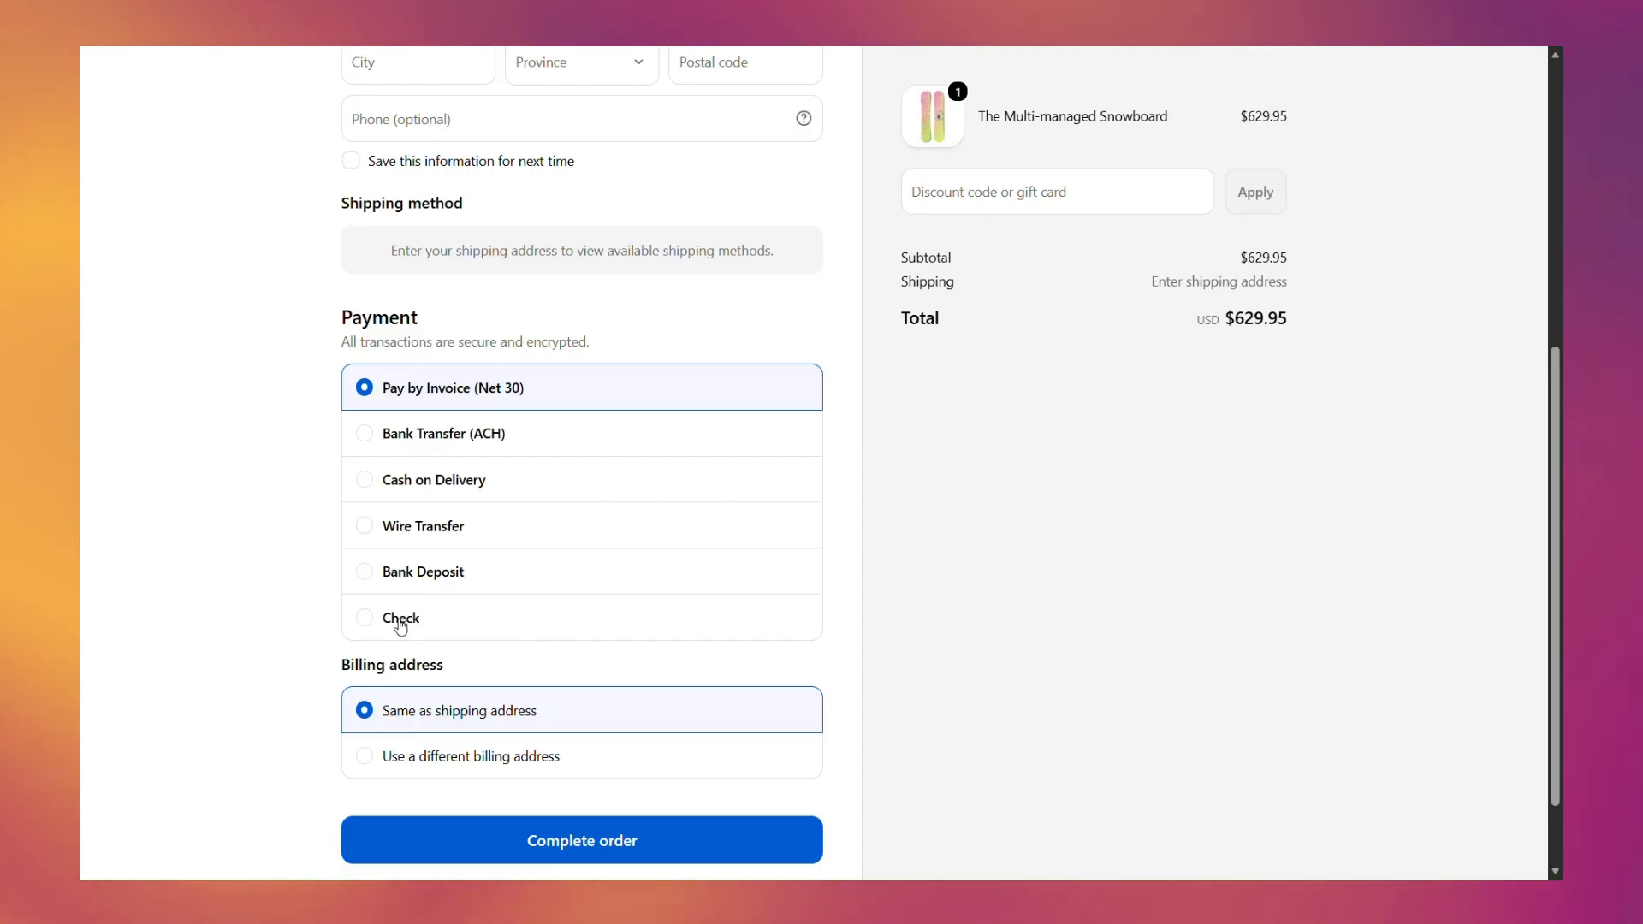
scroll(402, 626, "up", 6)
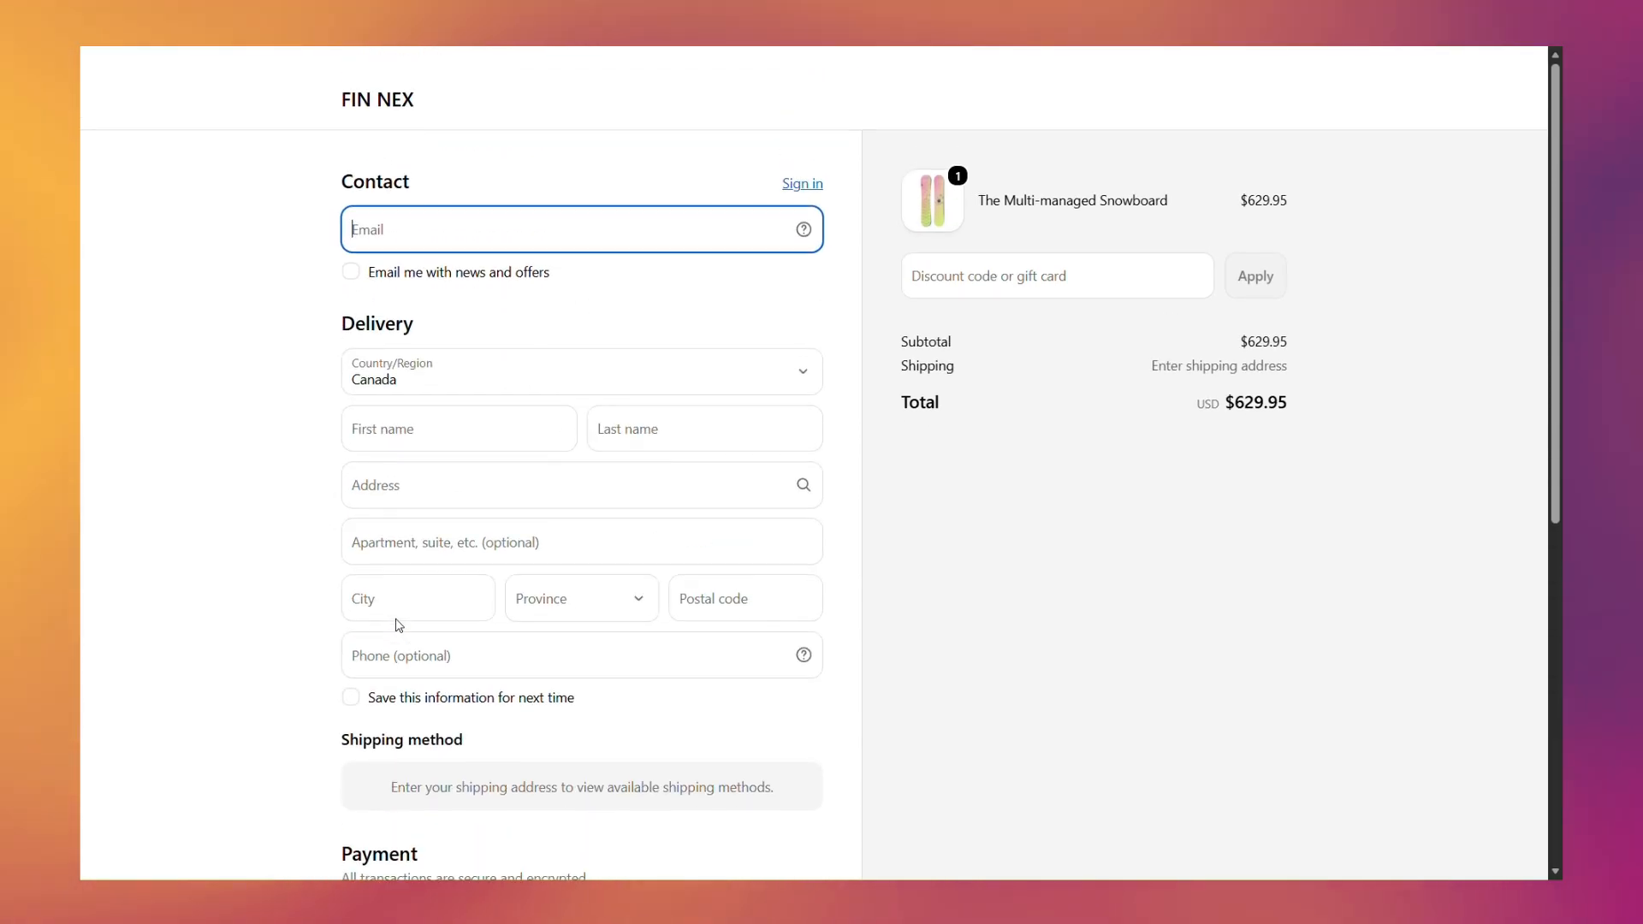
scroll(403, 626, "down", 4)
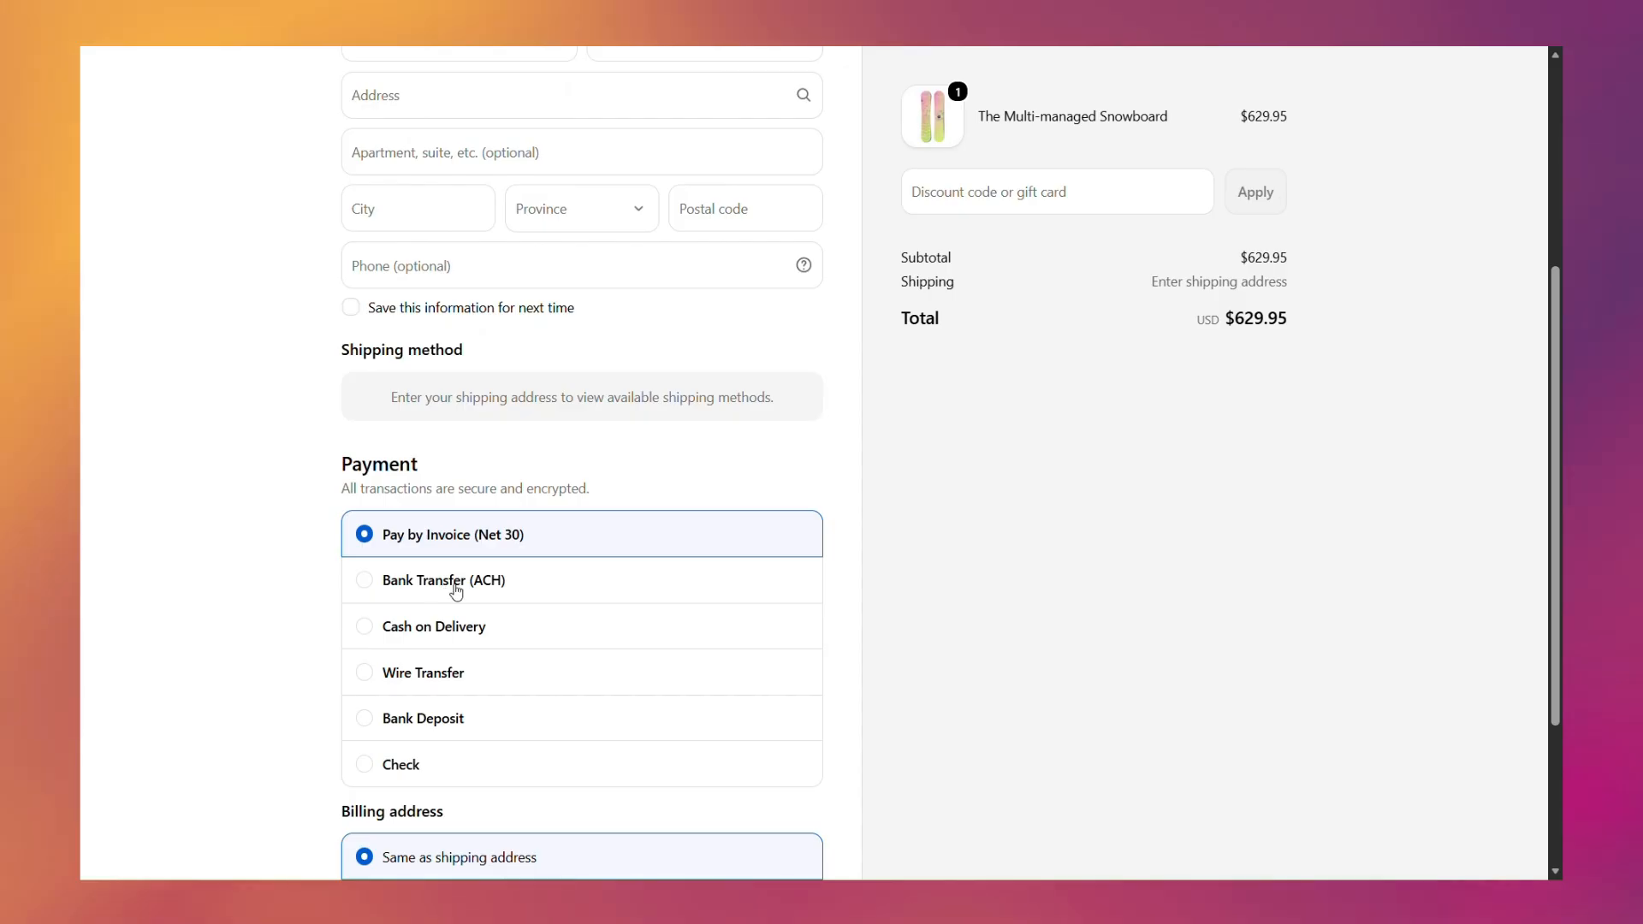
scroll(658, 321, "up", 4)
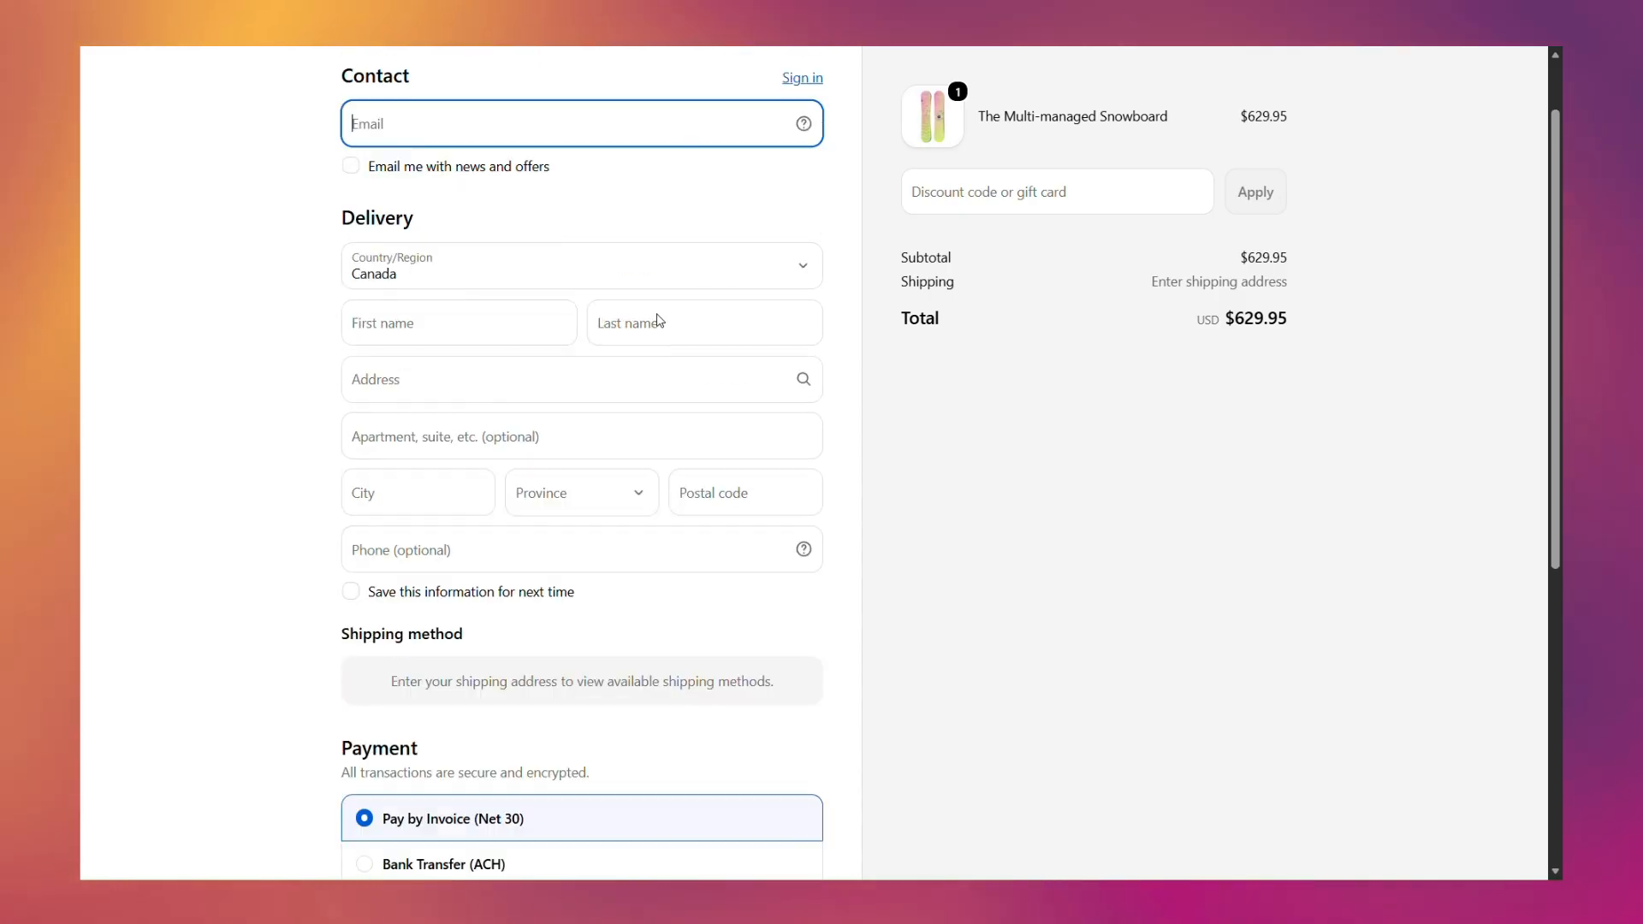
scroll(657, 321, "down", 7)
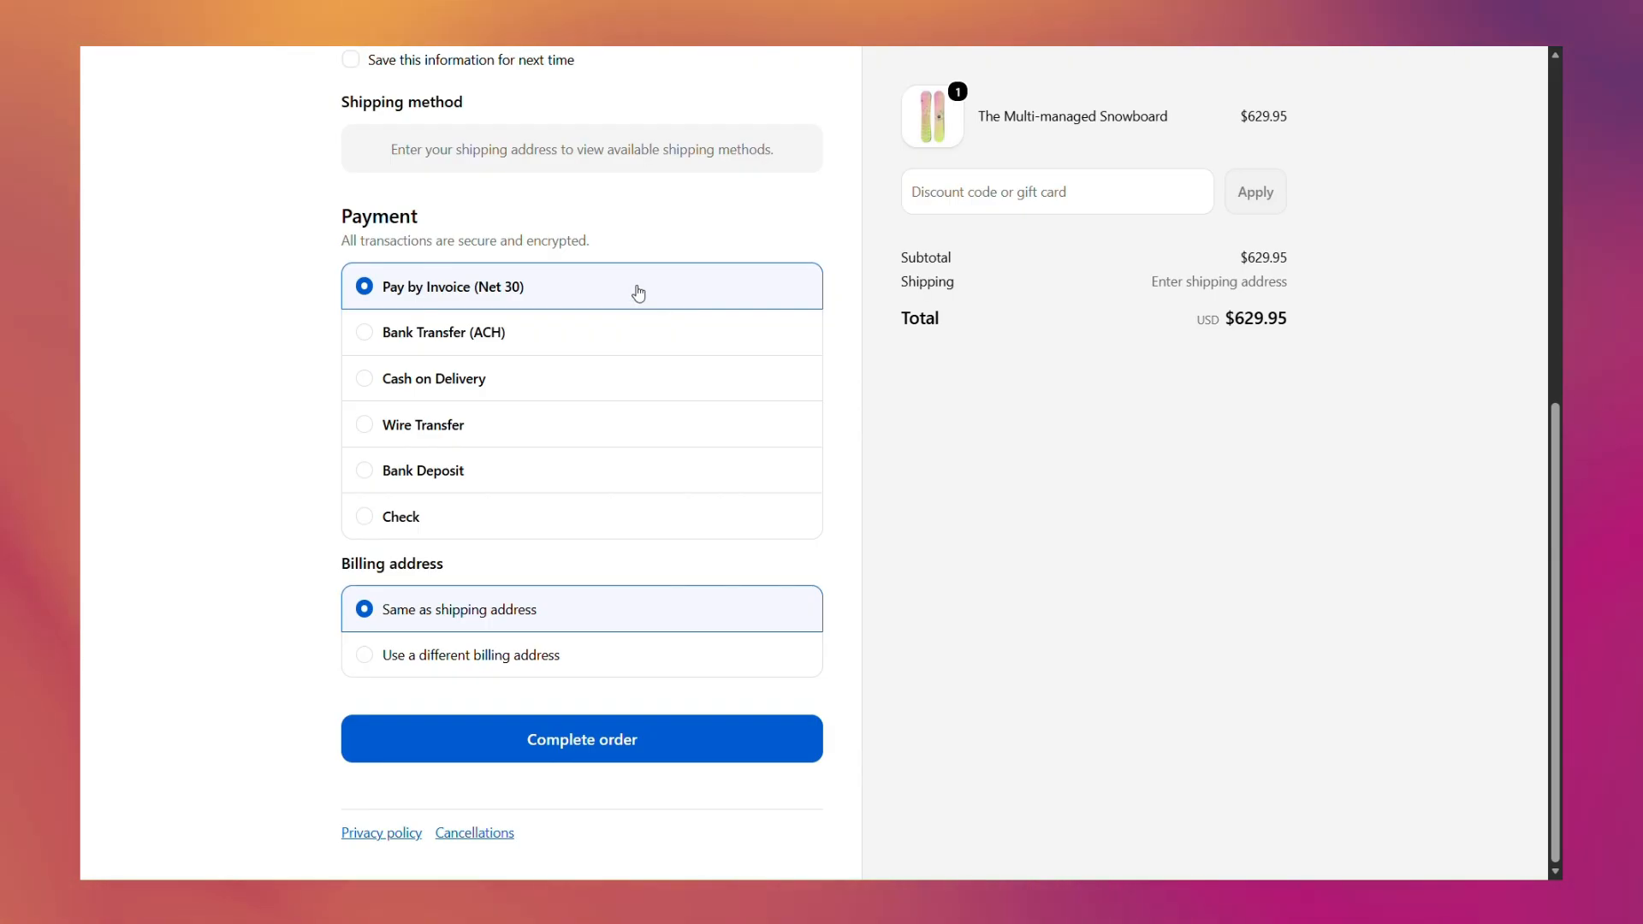
scroll(638, 296, "up", 1)
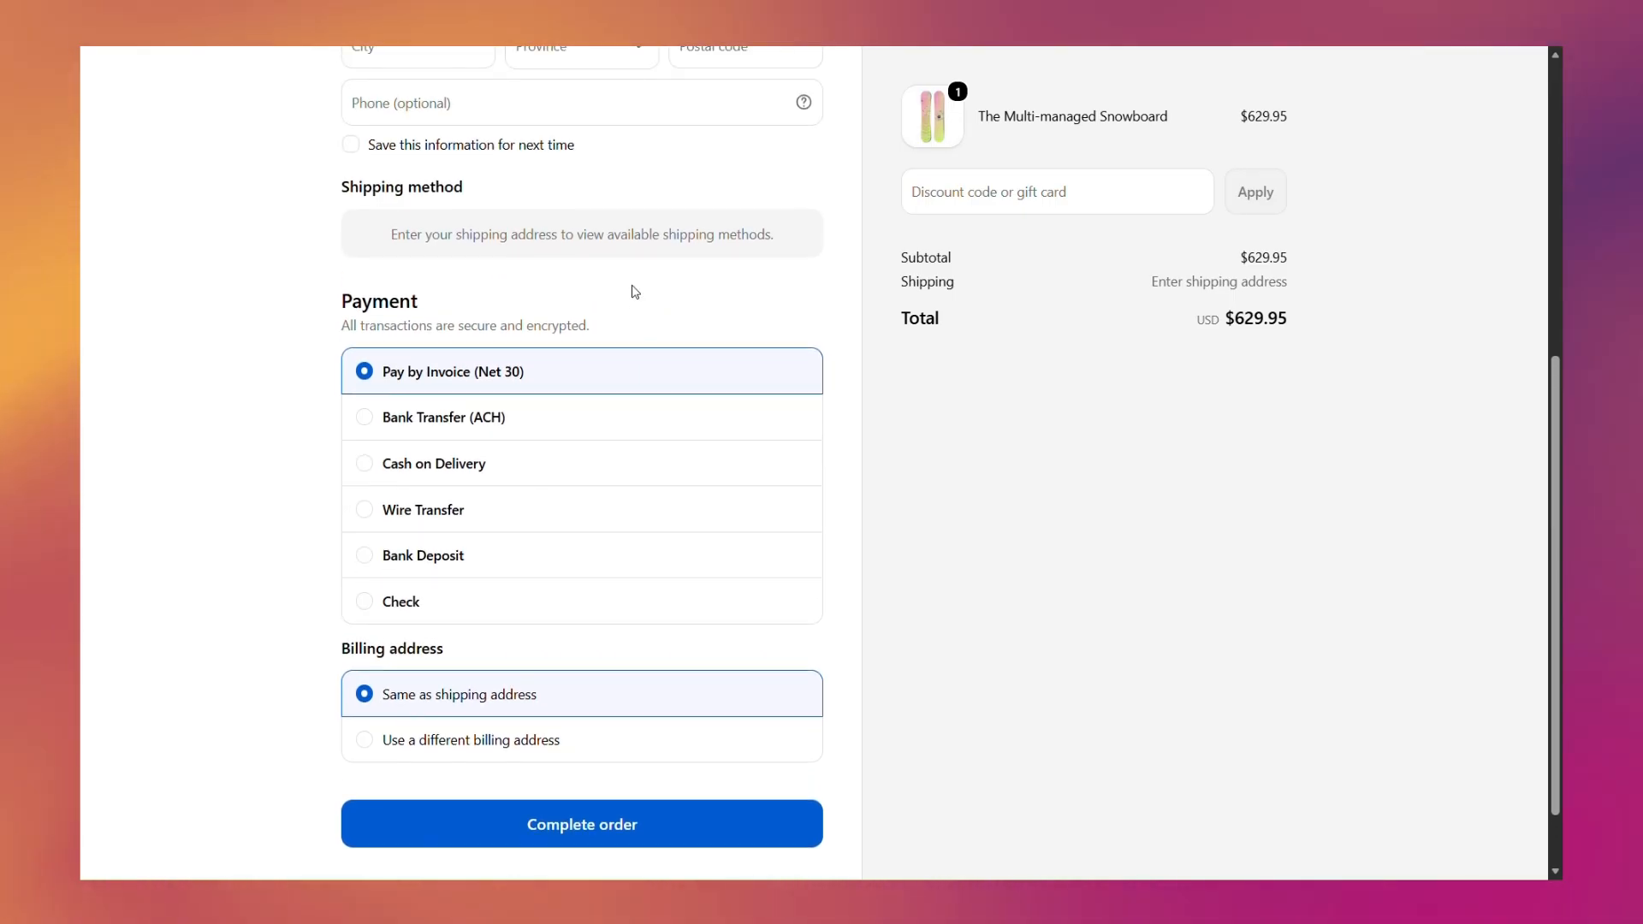
scroll(635, 295, "up", 2)
scroll(640, 331, "up", 5)
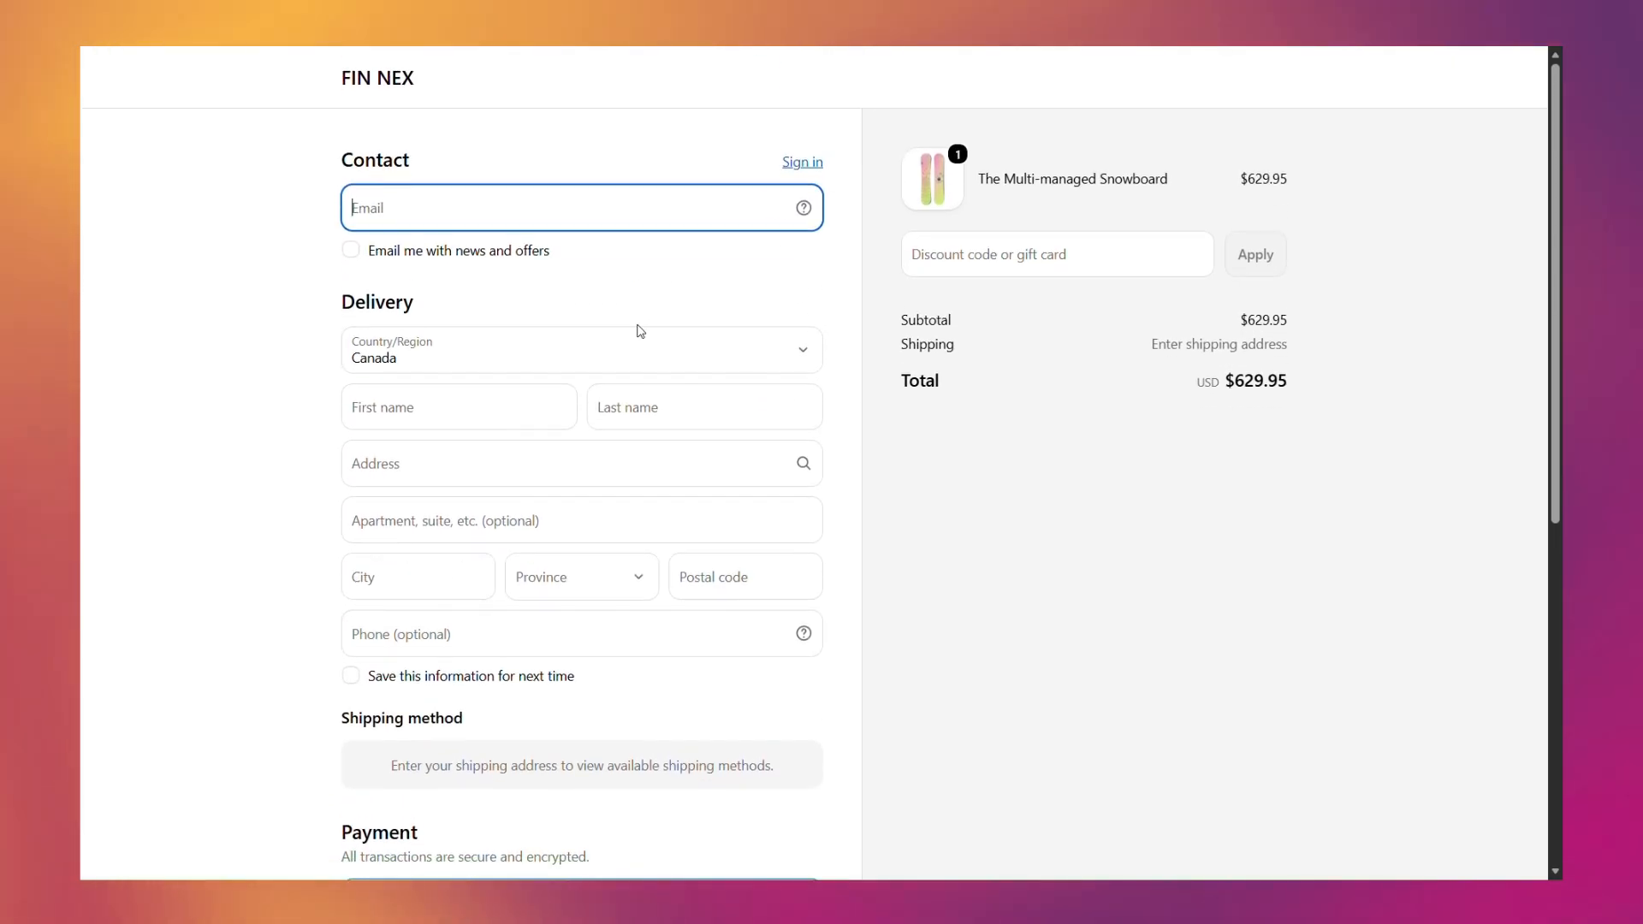
scroll(638, 331, "down", 3)
scroll(638, 331, "down", 2)
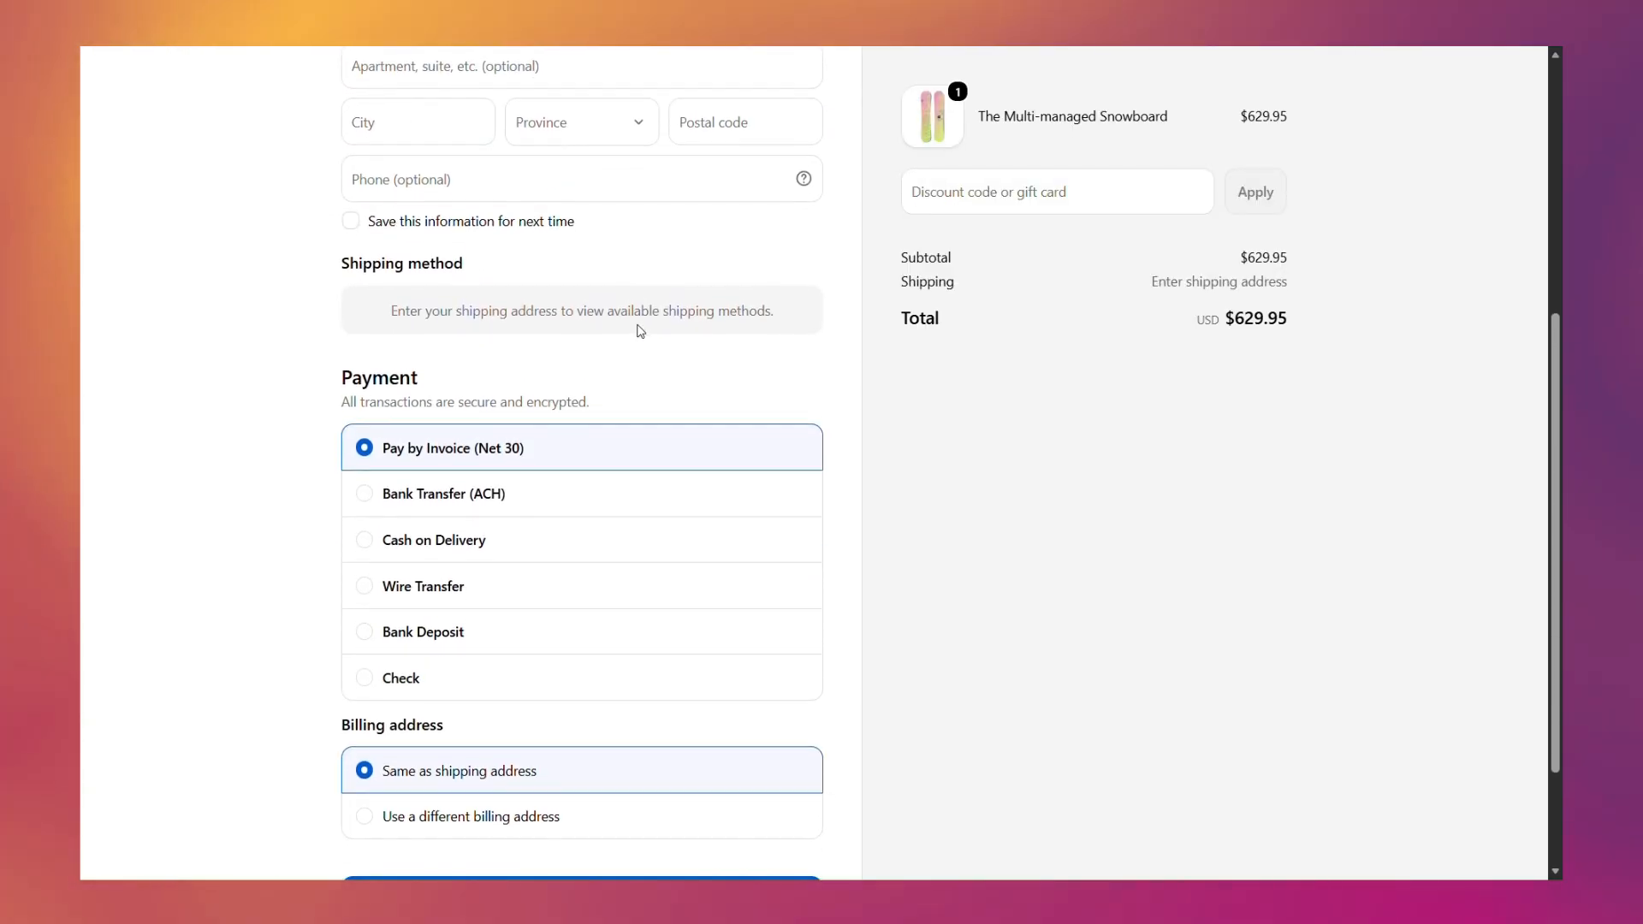
scroll(638, 331, "down", 1)
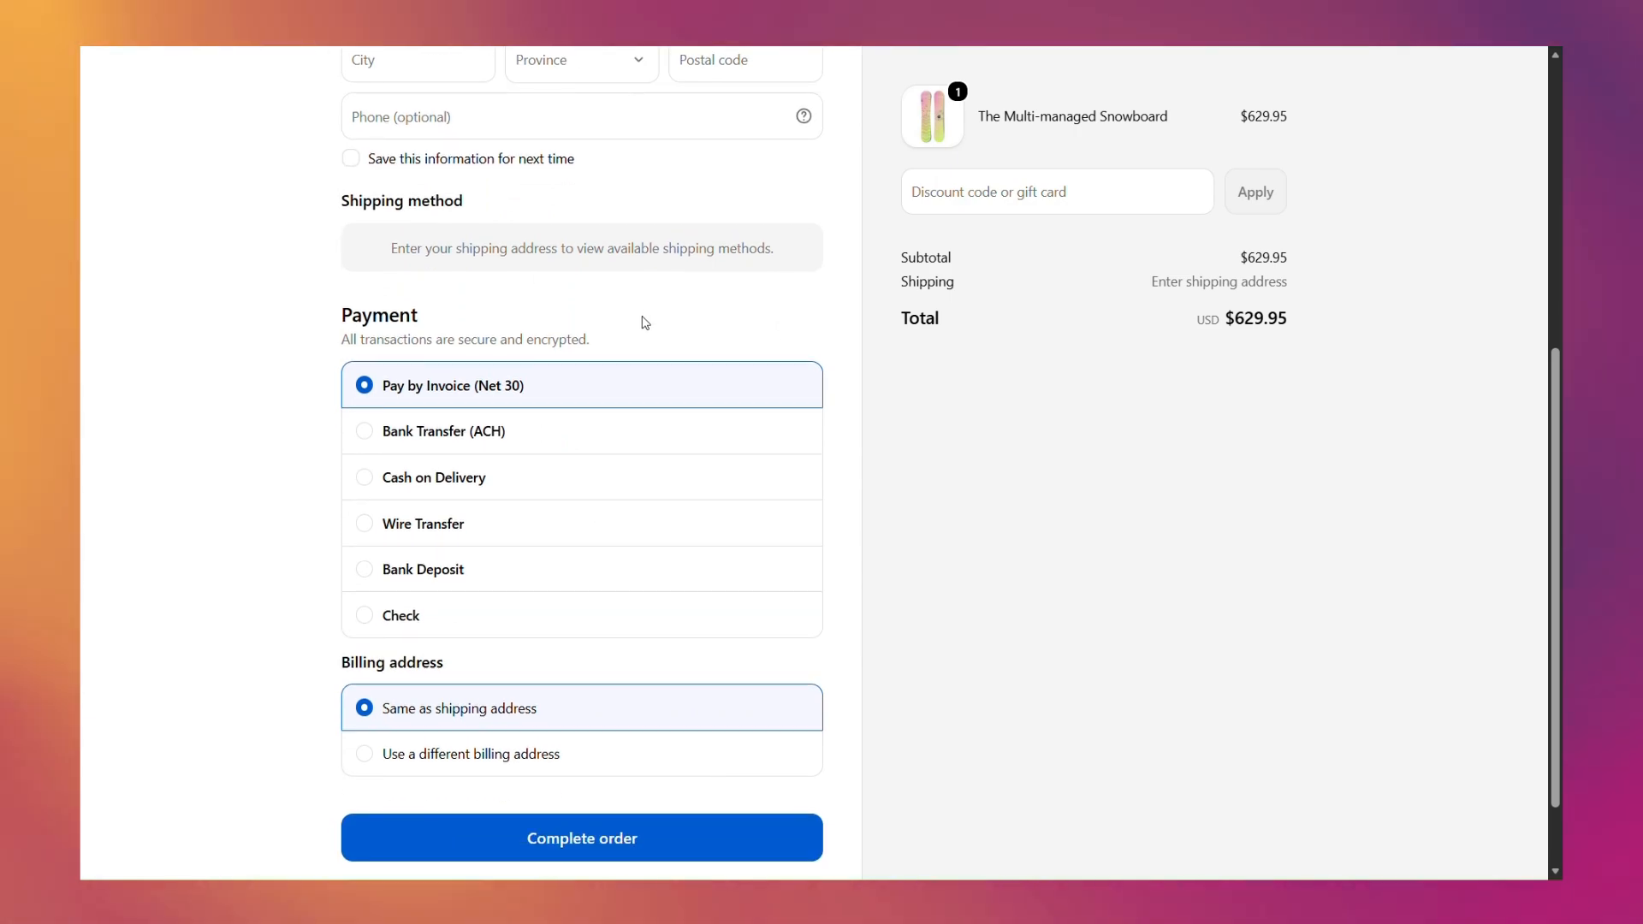